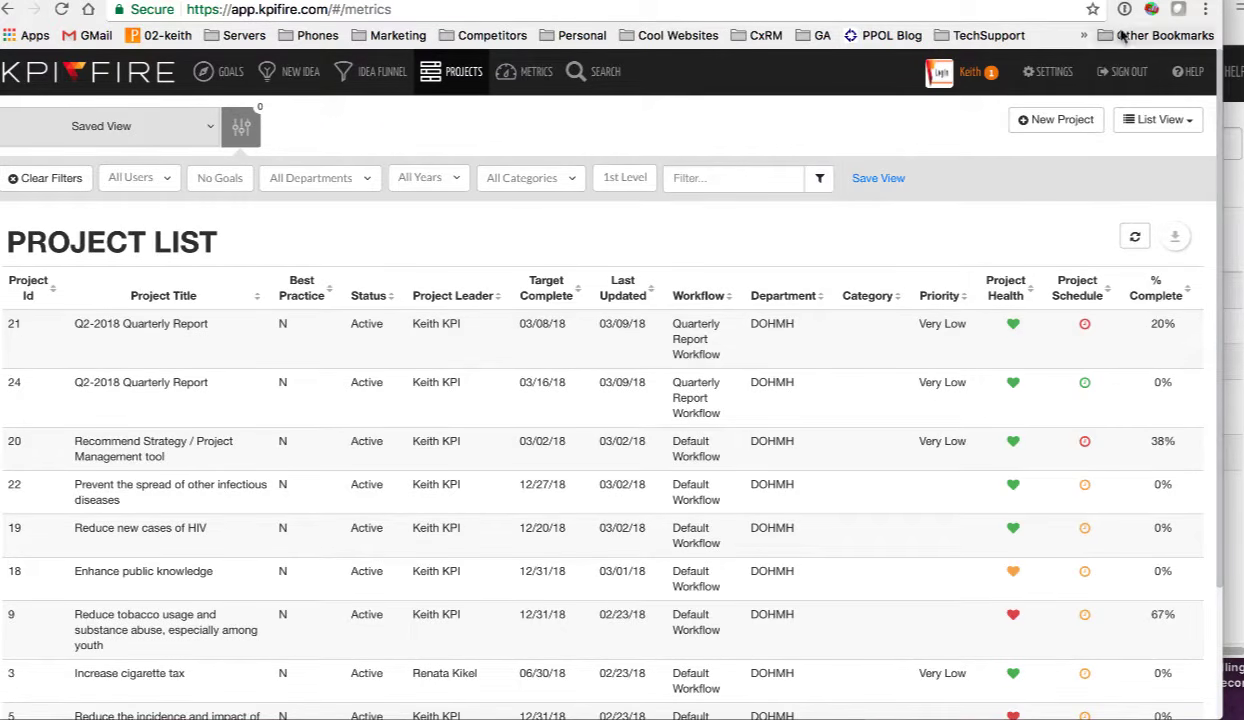
Open the Quarterly Report Workflow from the General group of the workflow library in the admin settings
click(1041, 78)
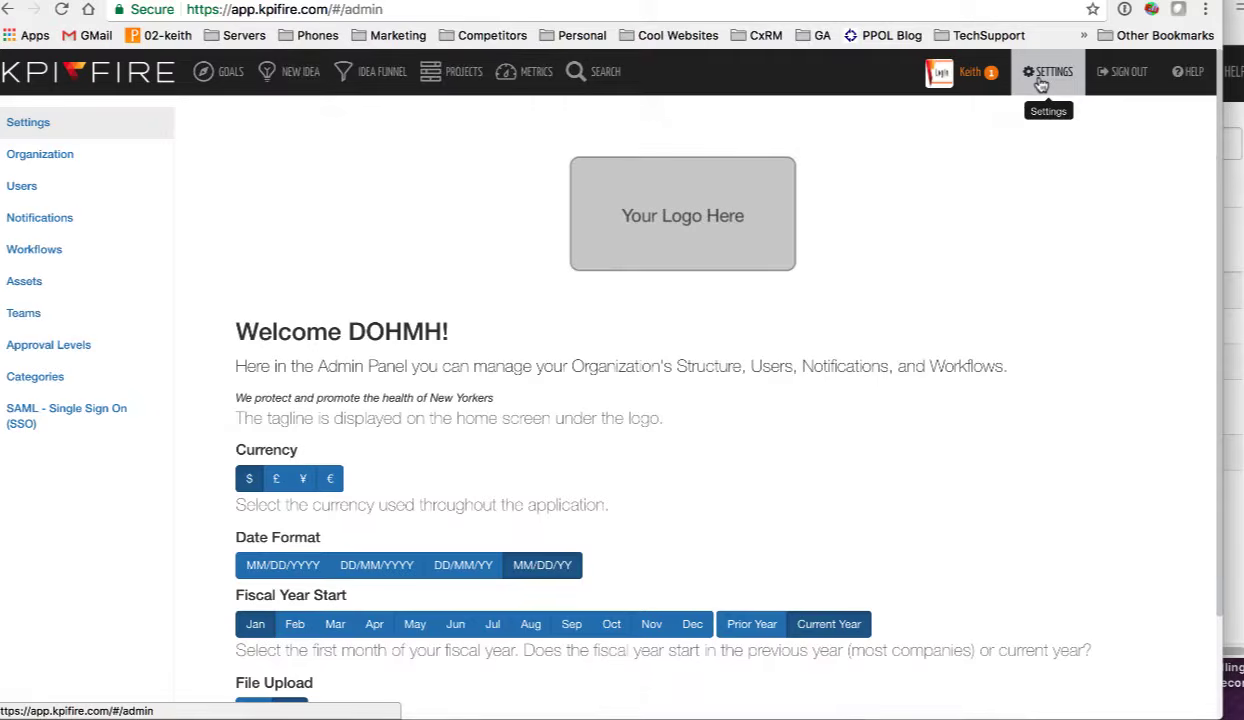
click(58, 252)
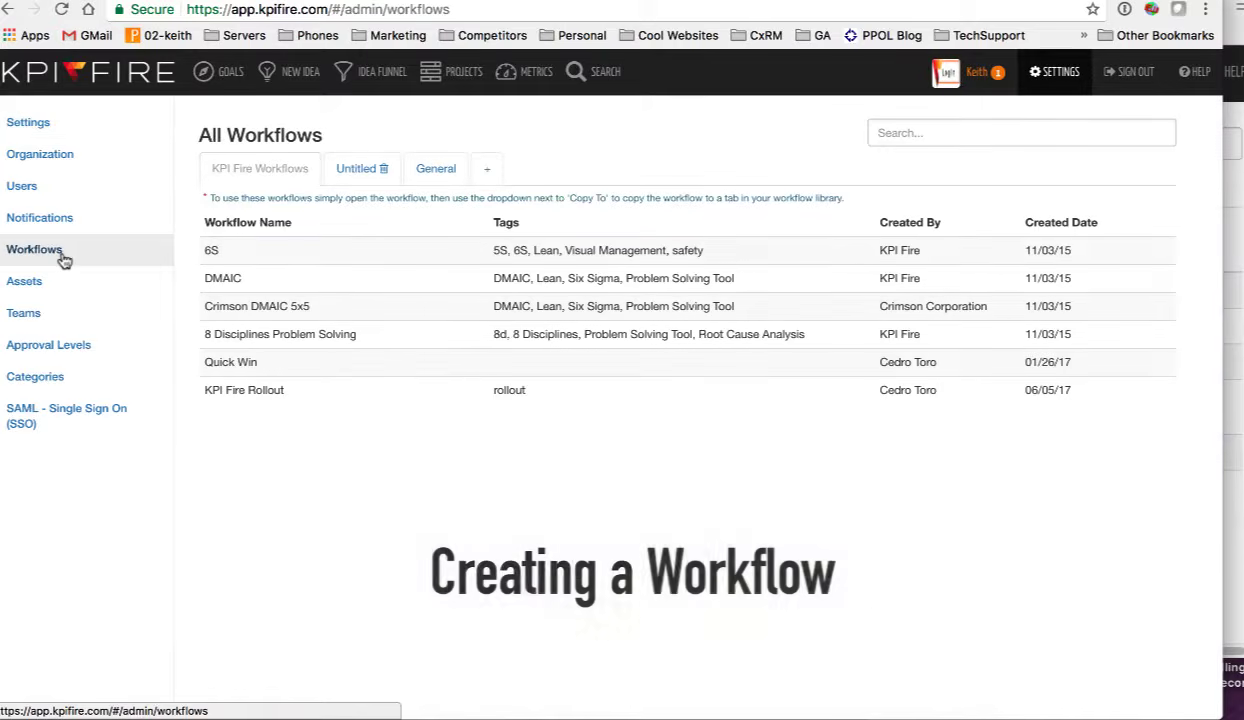
click(364, 170)
click(422, 169)
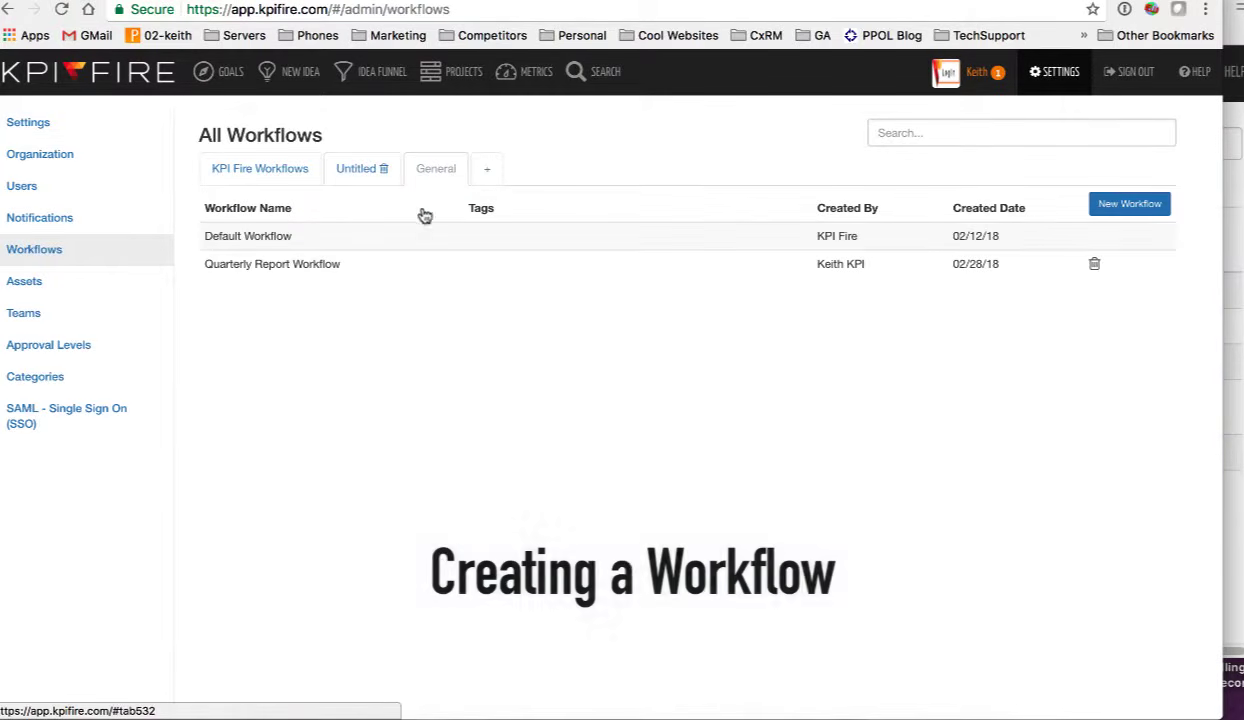
click(294, 266)
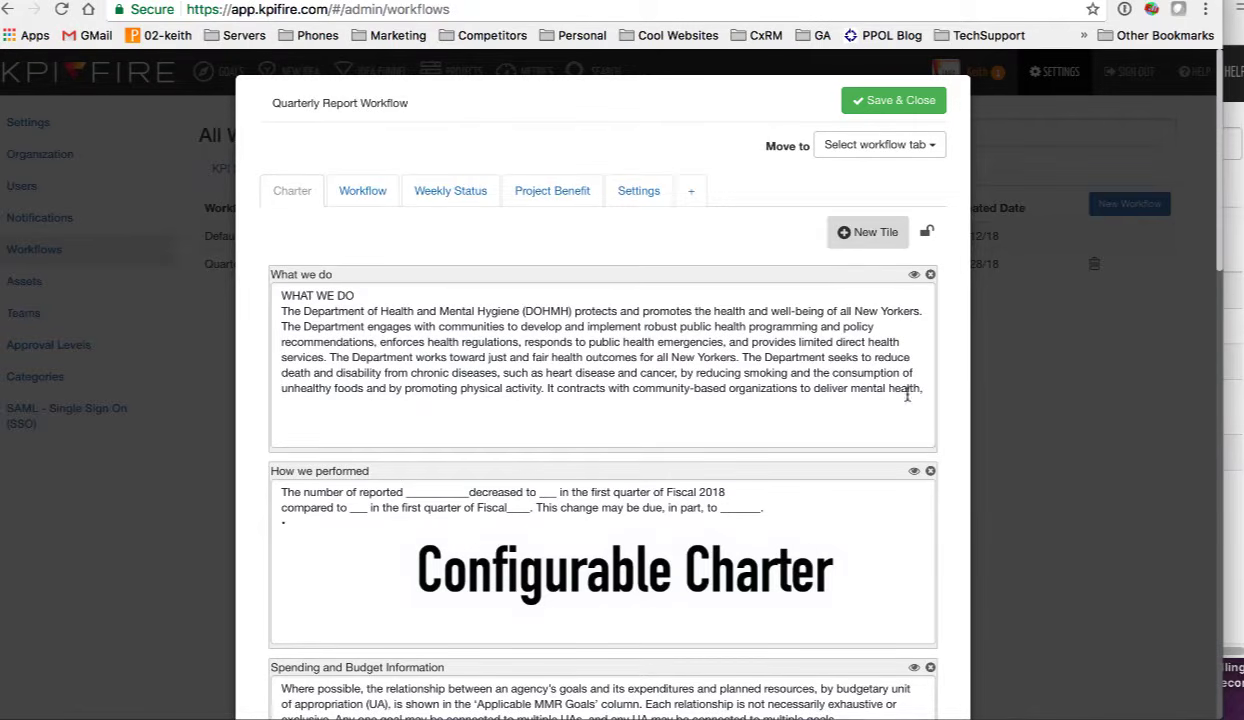
Add a new tile to the workflow's charter below Project Benefit and enlarge it to fill the column width
click(866, 232)
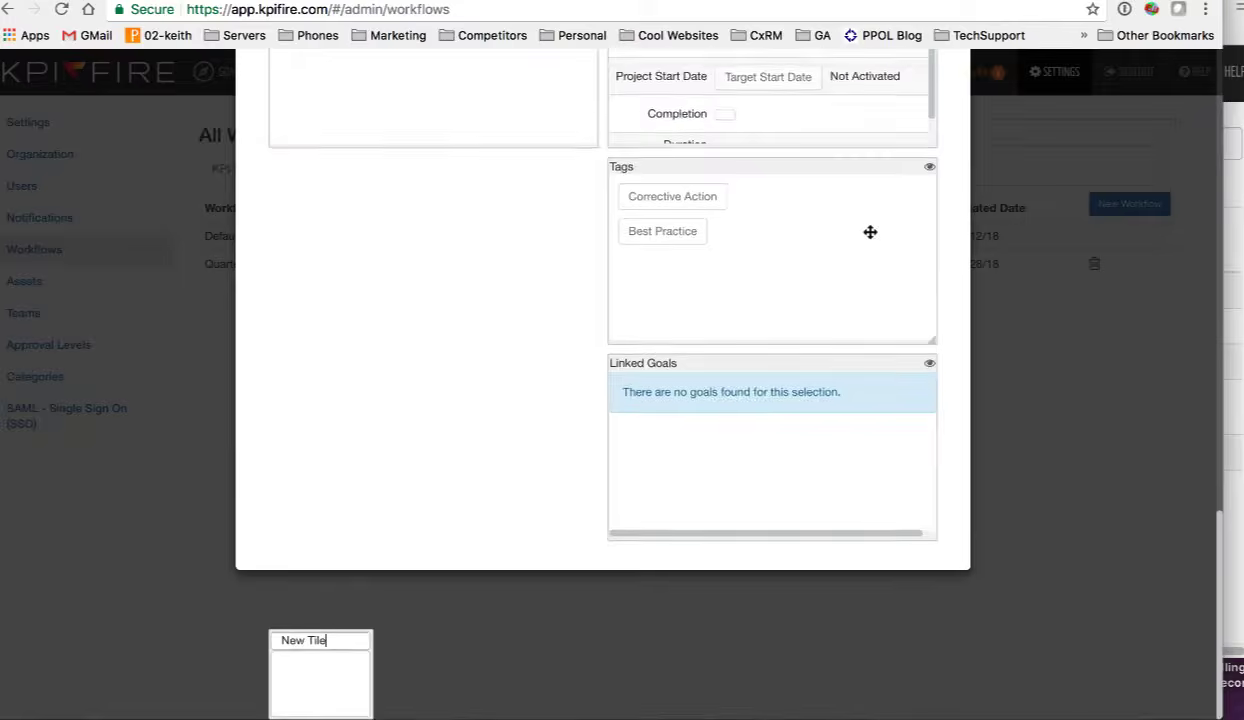
drag(368, 368, 624, 429)
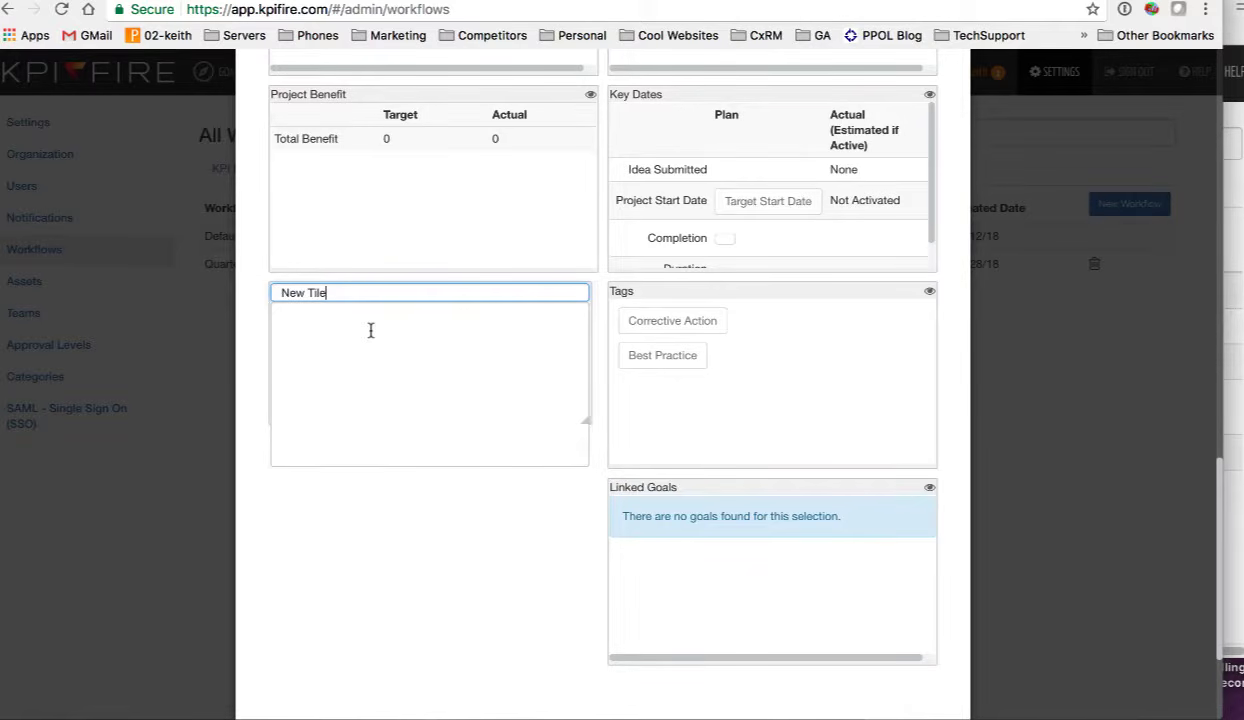
scroll(442, 425, up, 5)
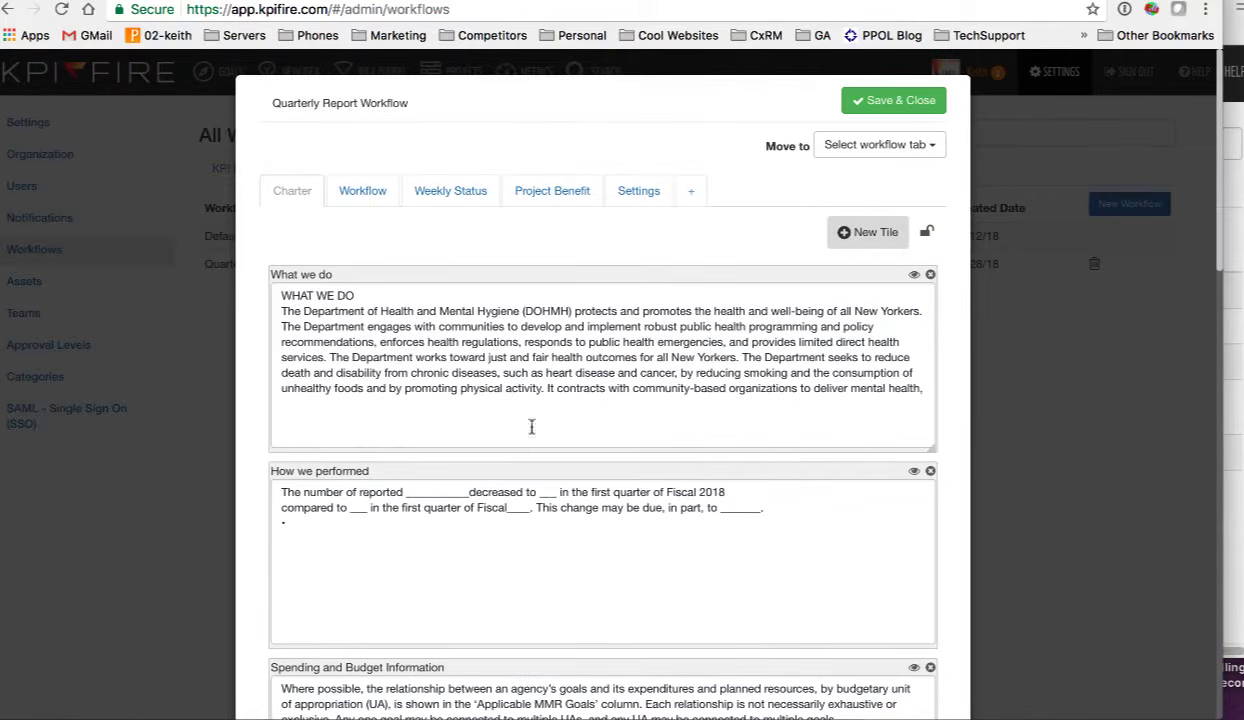
click(825, 386)
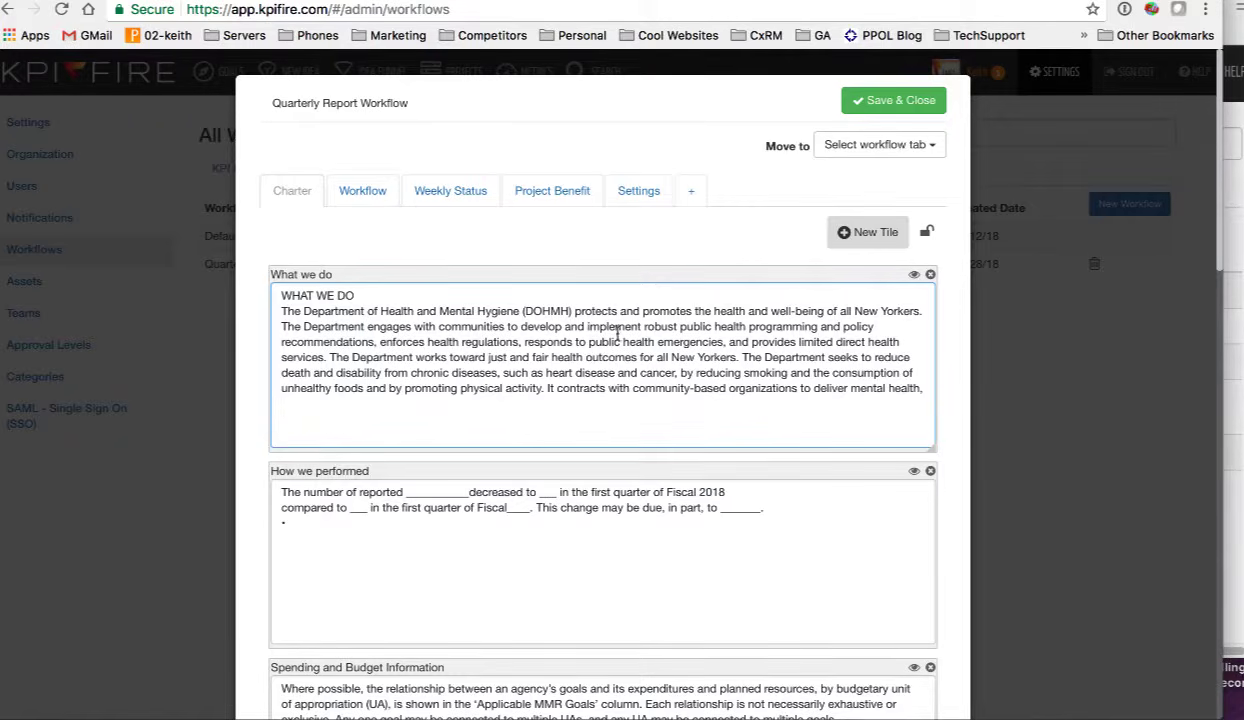
Examine the workflow's task groups and the tasks and approvals under Program 1: Disease Control
click(364, 191)
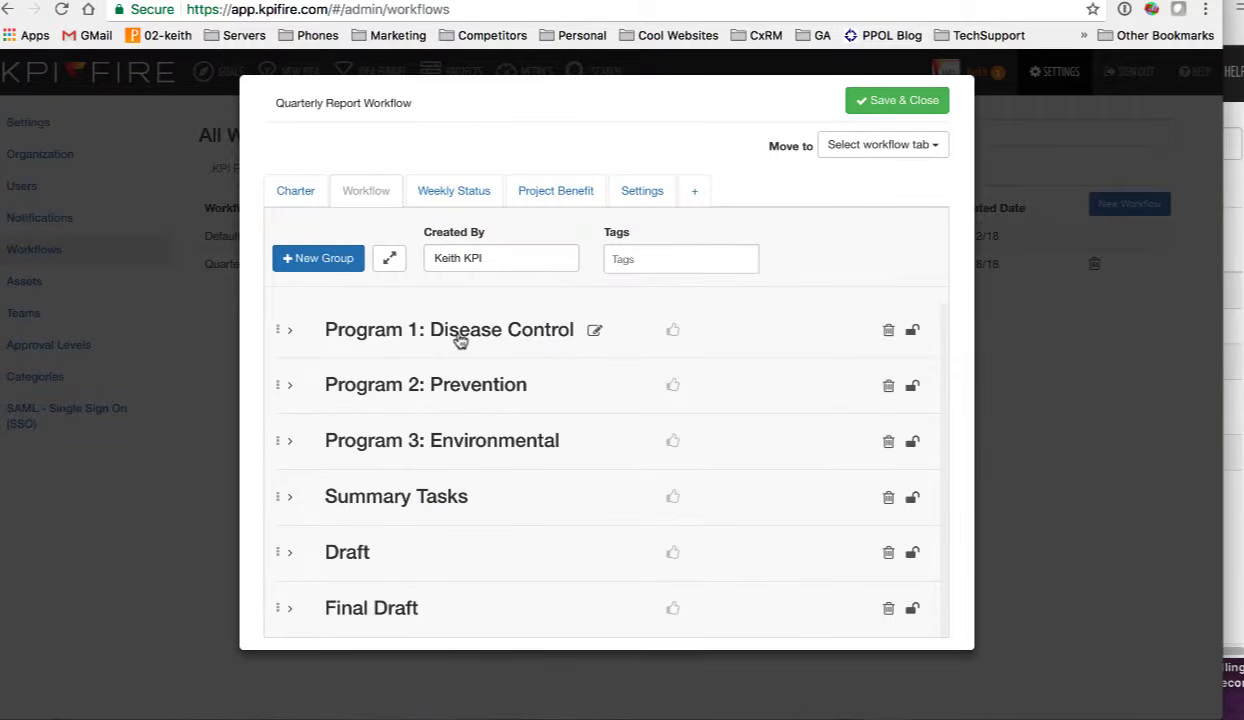
click(290, 331)
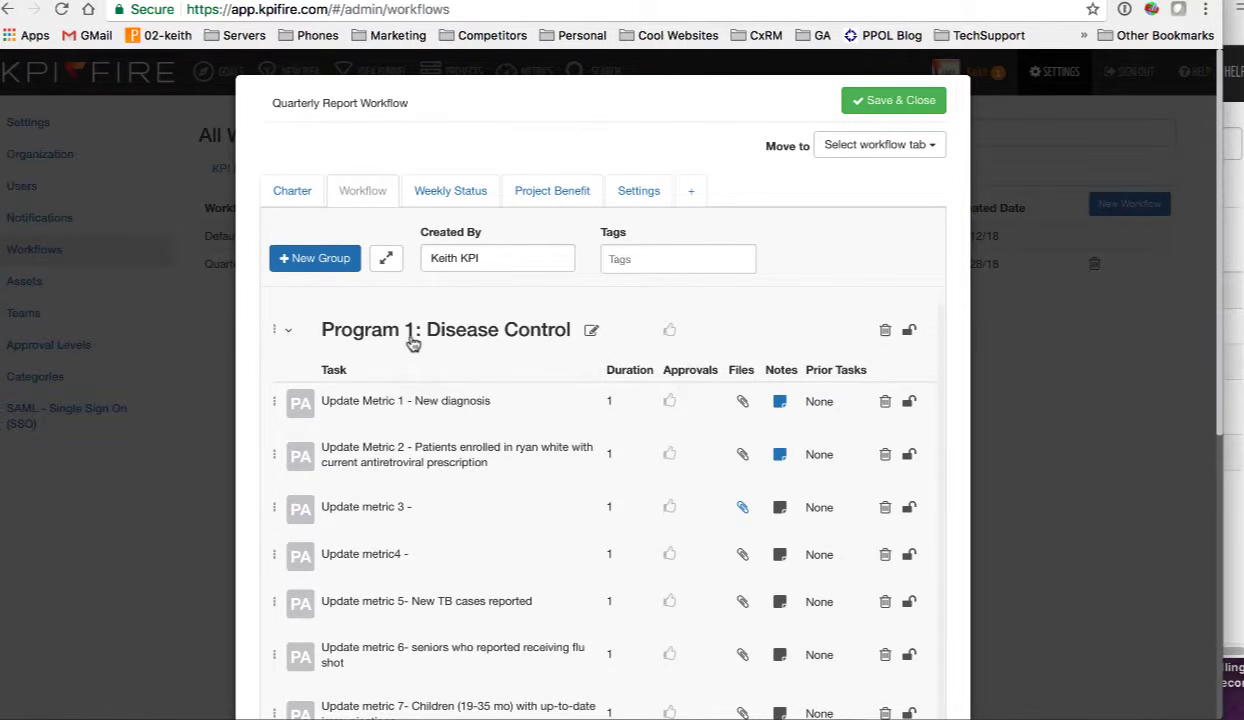
click(288, 331)
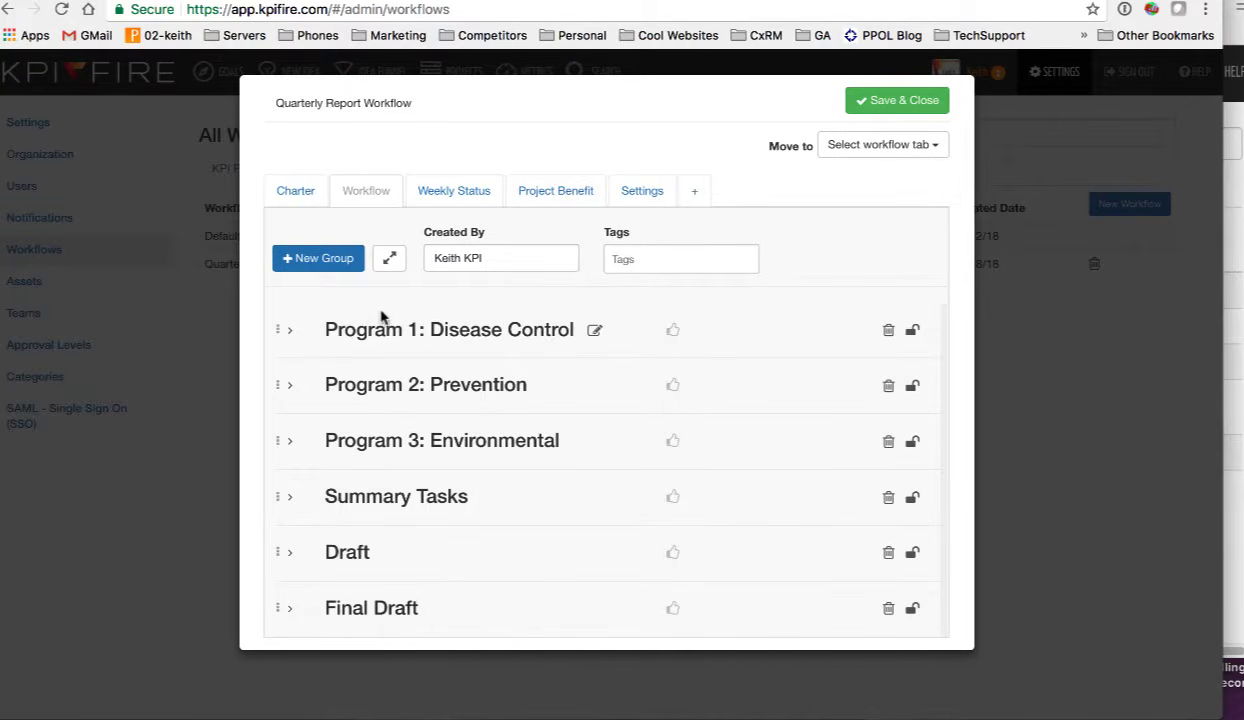
click(290, 331)
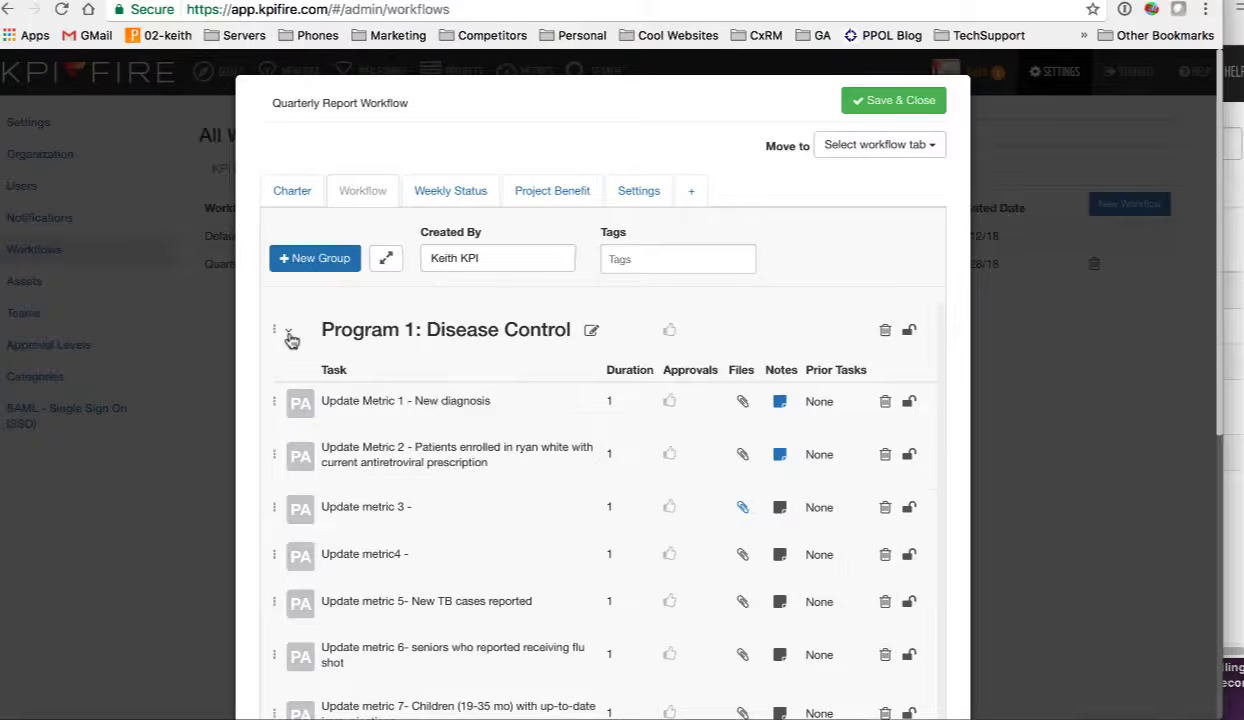
scroll(365, 340, down, 1)
scroll(369, 344, down, 3)
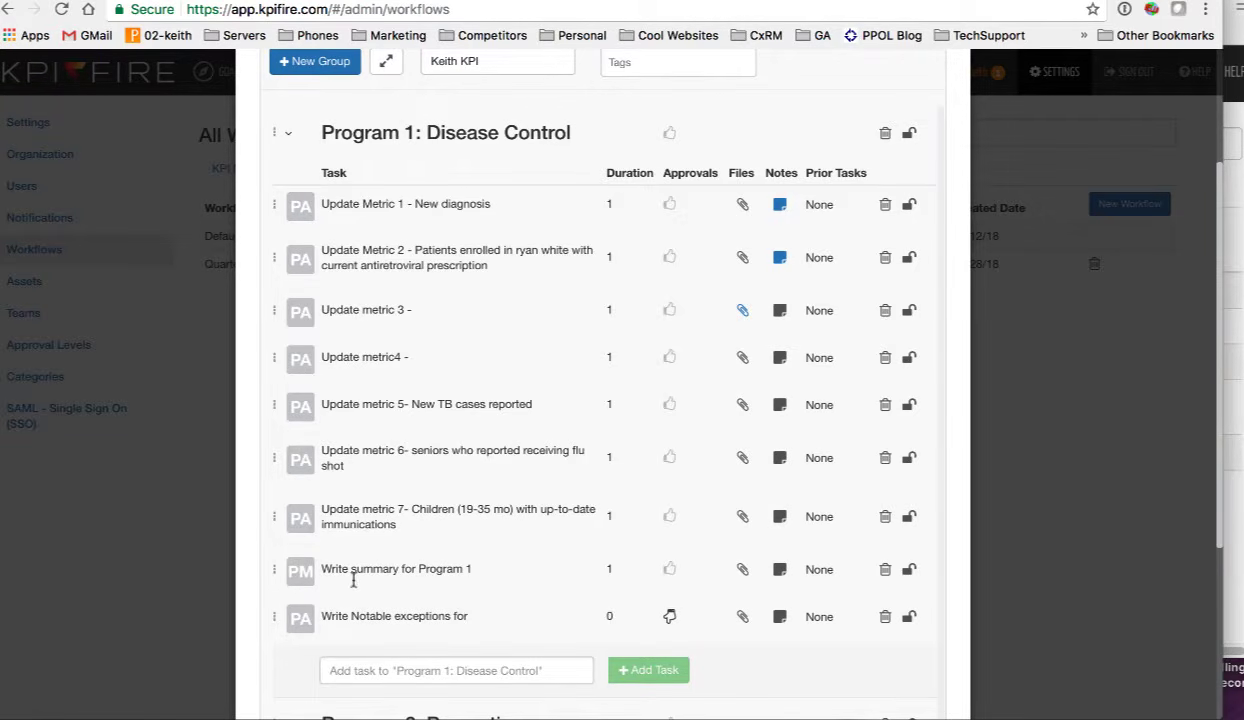
click(668, 615)
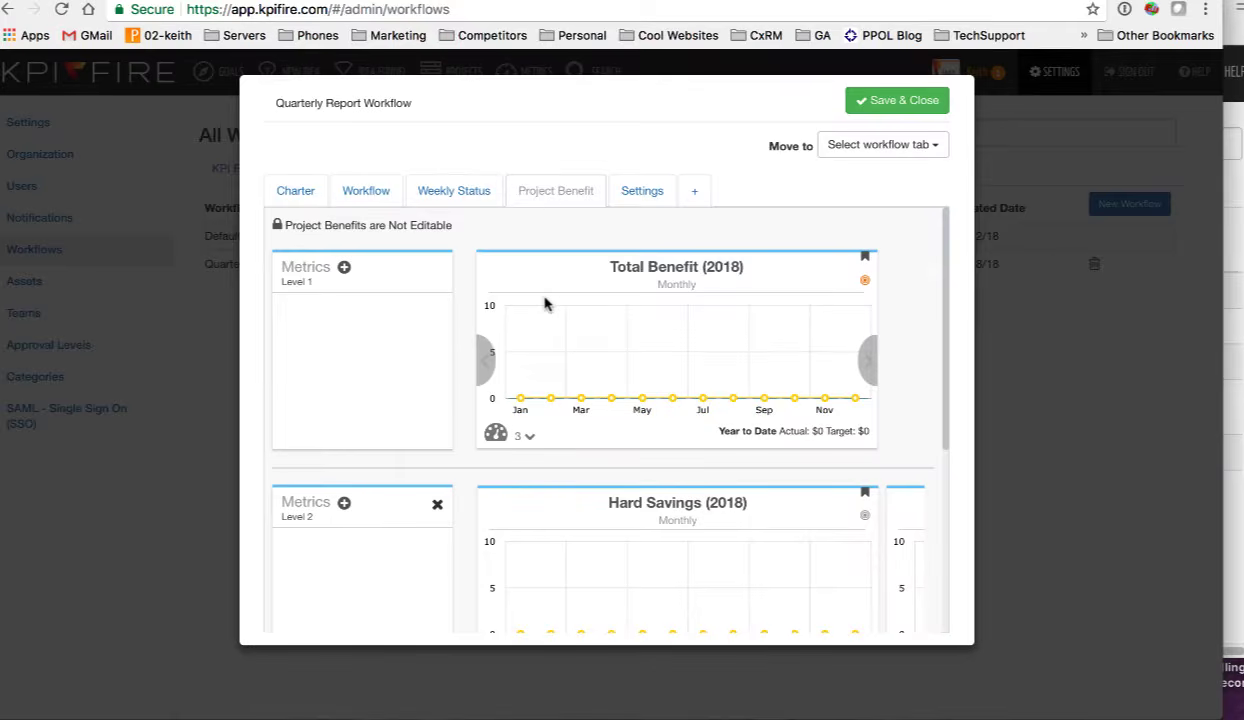
Examine the workflow's project benefit metrics across all levels, including Total Benefit and Hard Savings
scroll(620, 412, down, 4)
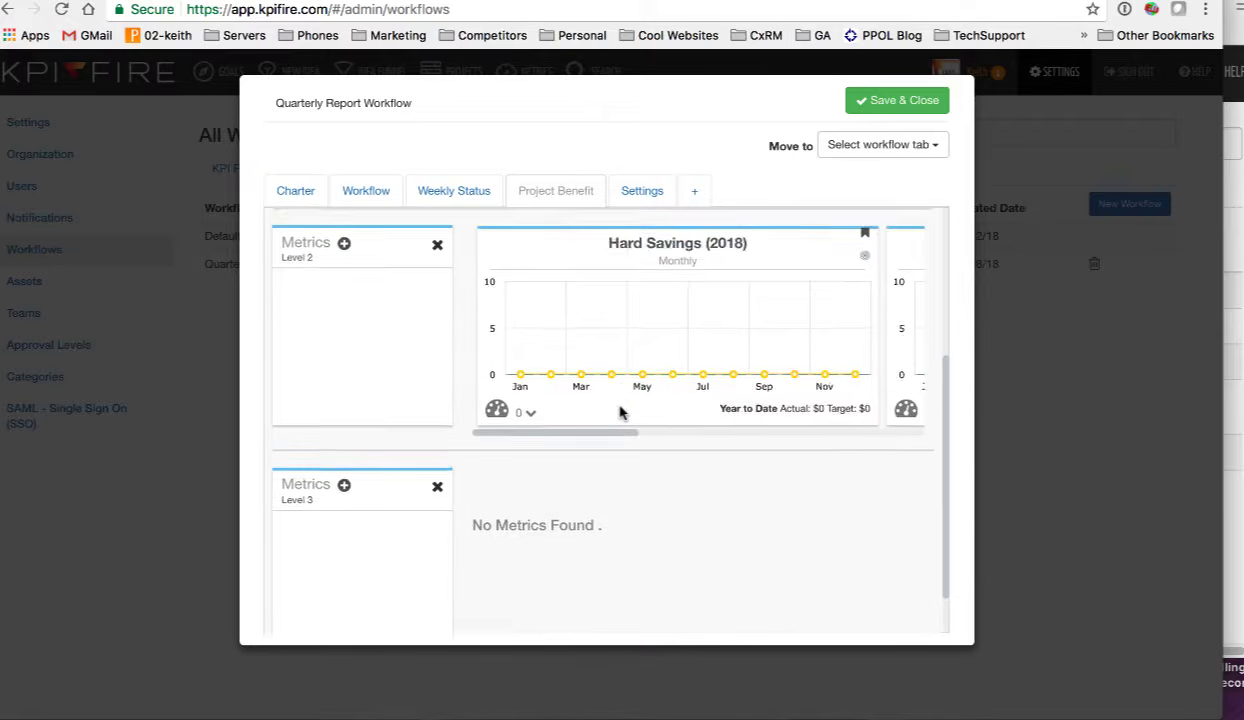
scroll(628, 458, up, 4)
scroll(628, 516, down, 1)
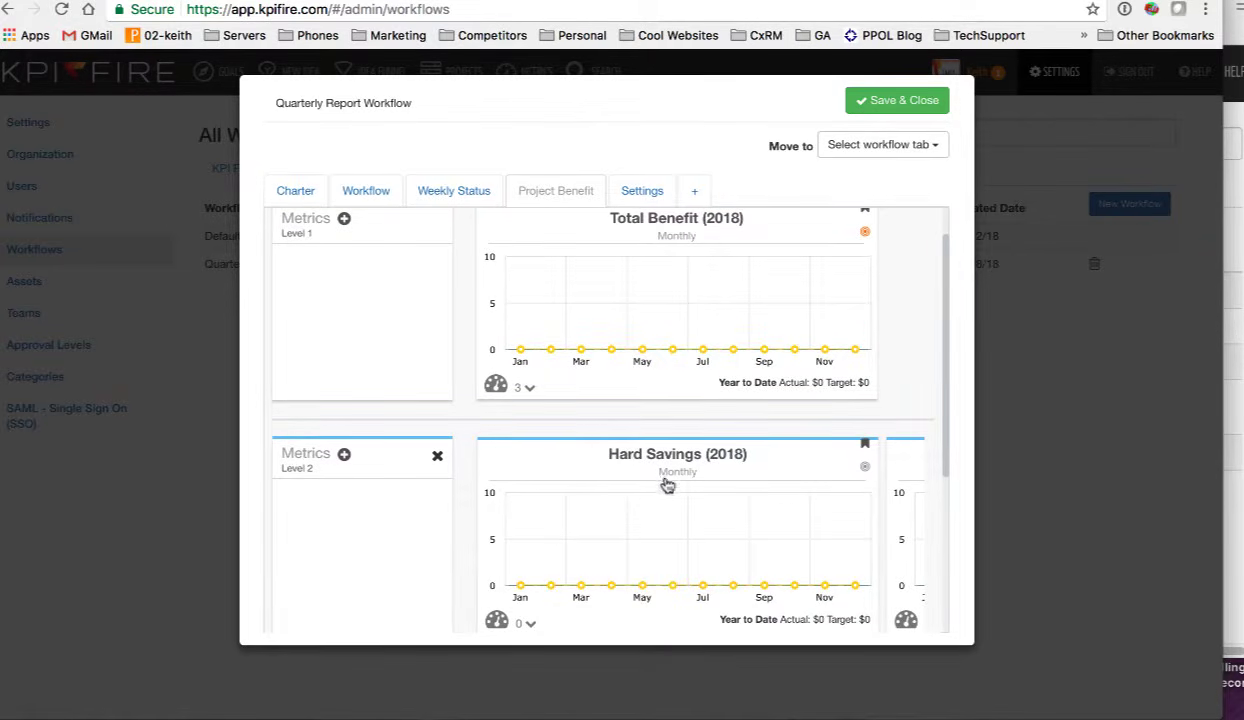
scroll(680, 468, down, 1)
scroll(695, 438, down, 2)
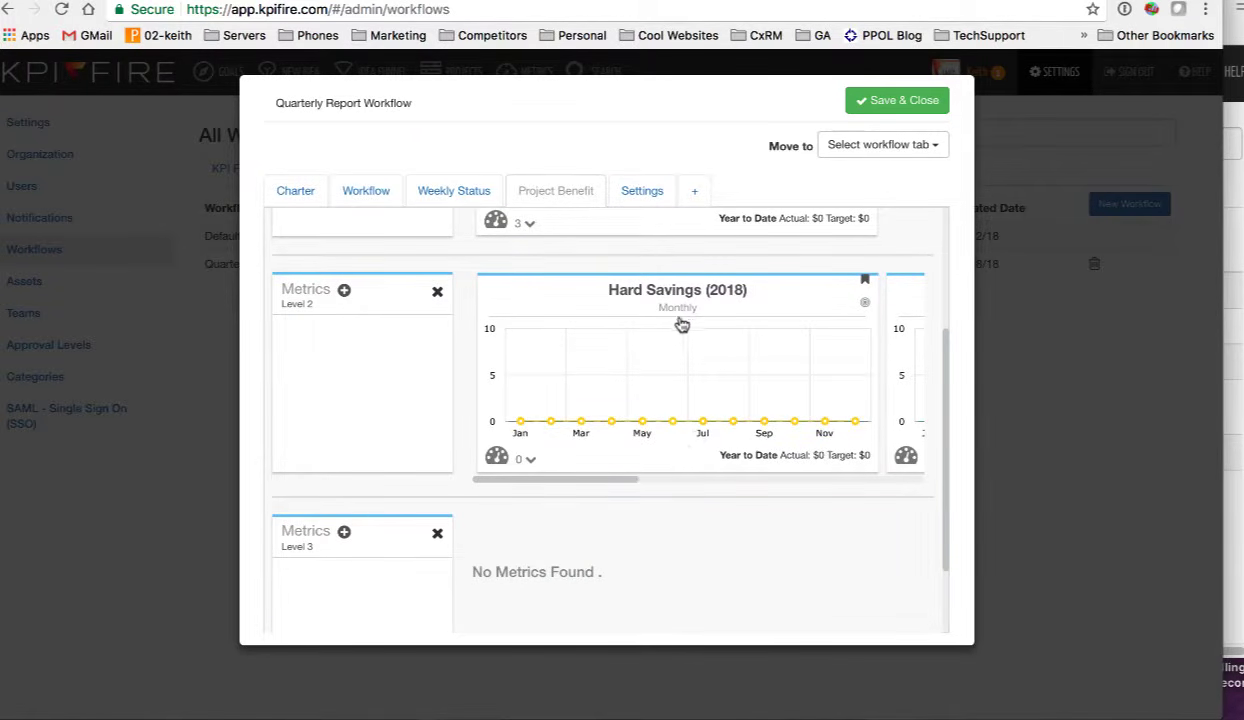
Expand the DOHMH departments allowed to use the workflow, and save and close the workflow
click(642, 190)
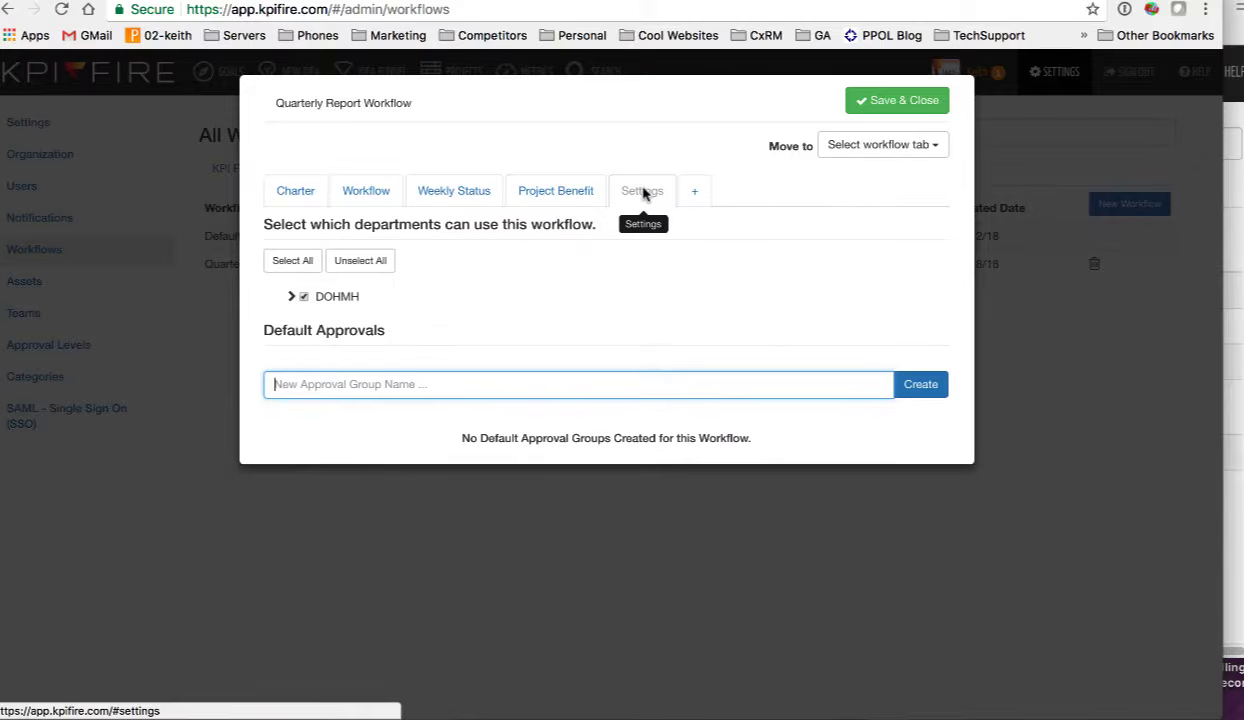
click(293, 298)
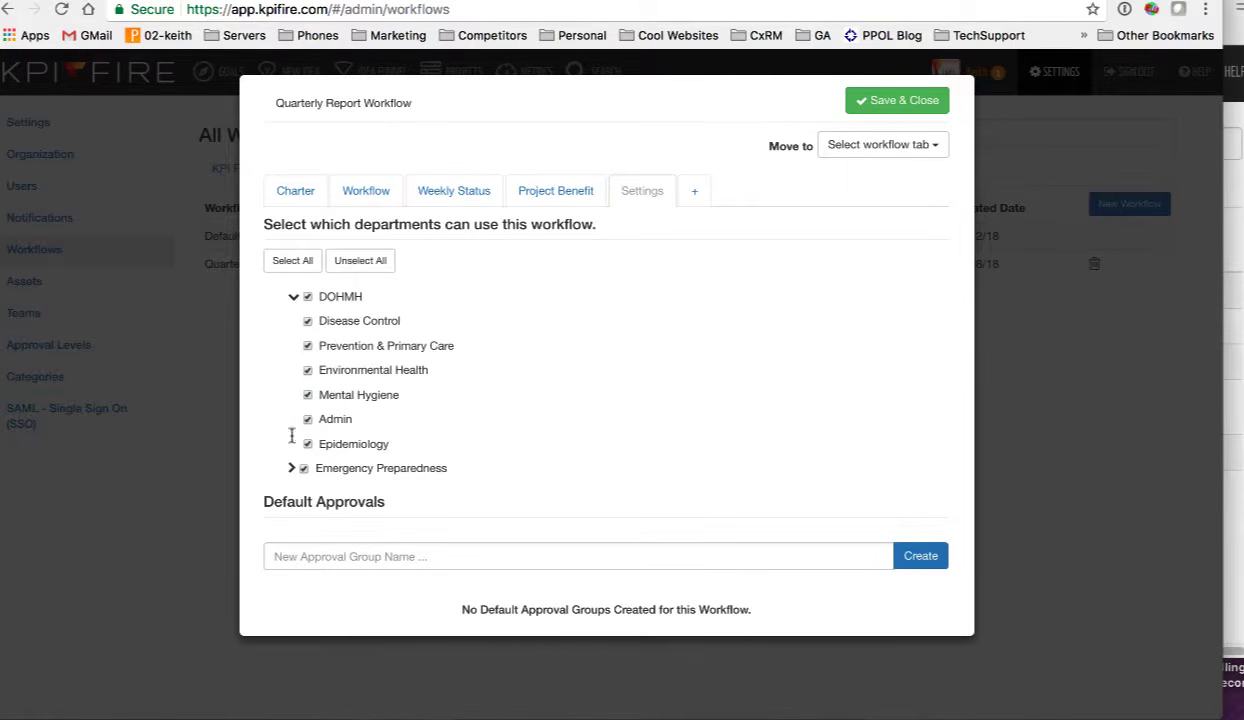
click(899, 104)
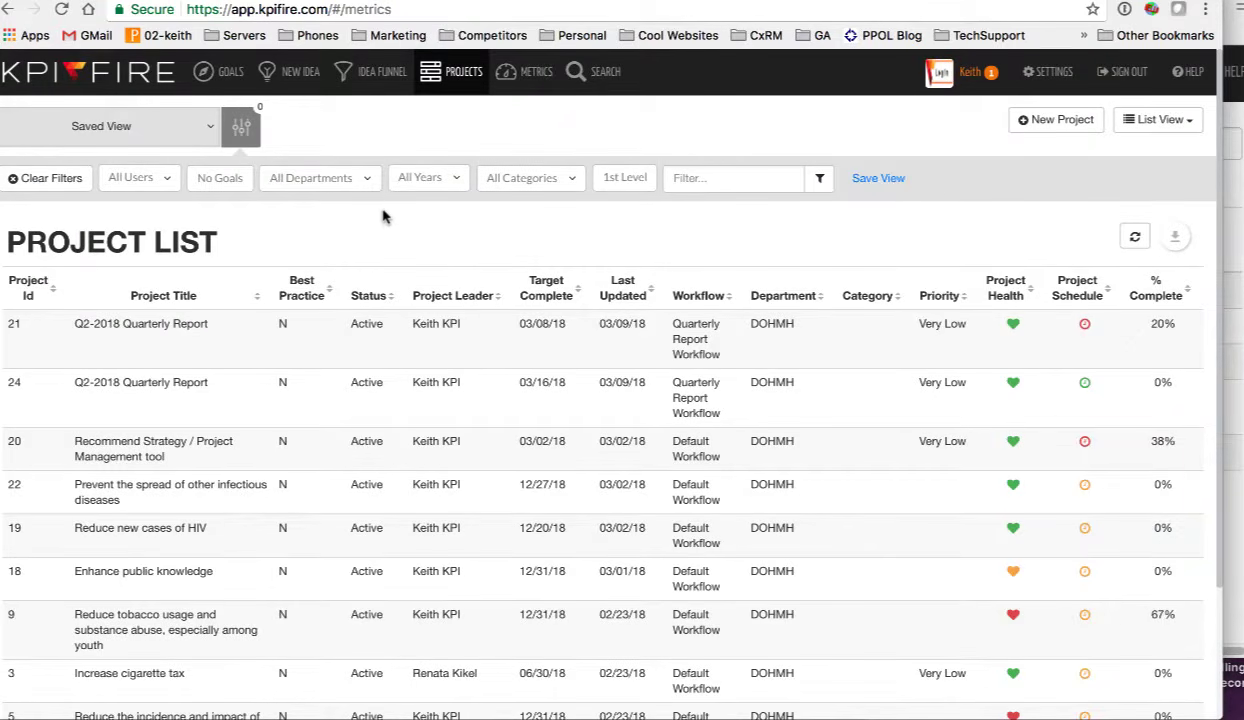
Create a new project titled "Q2-2018 Quarterly Report" for the DOHMH department, visible to all departments
click(1052, 128)
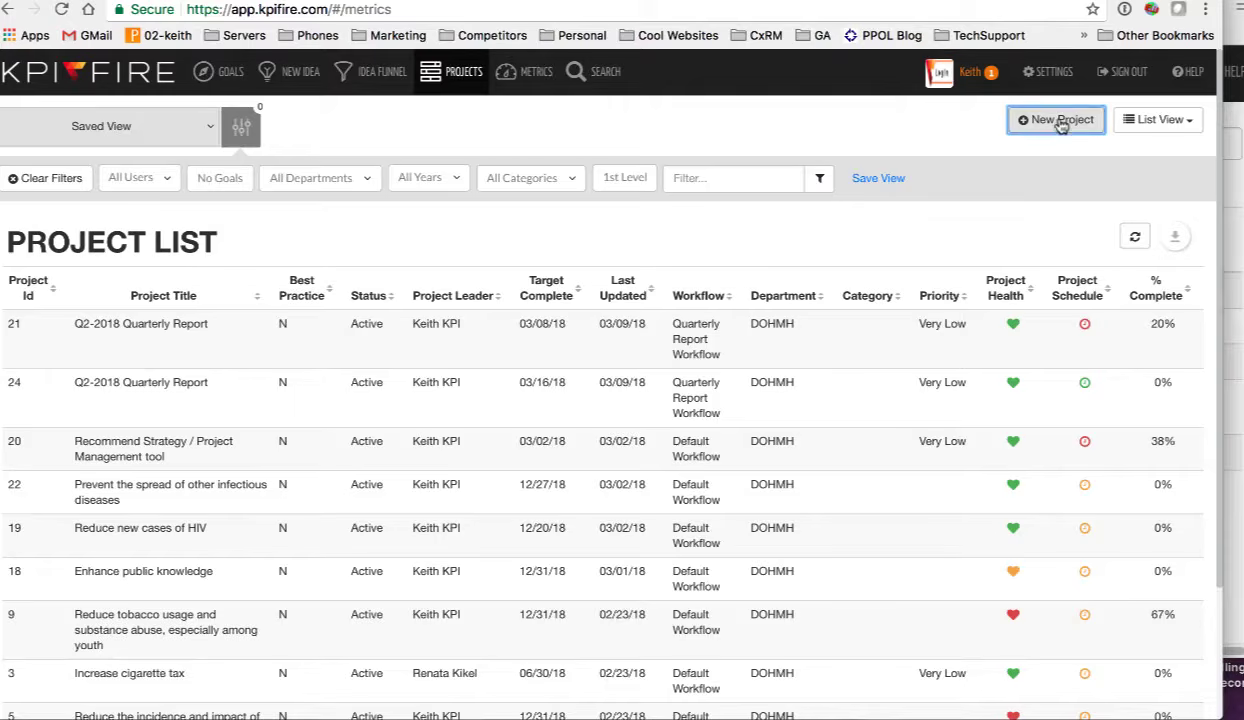
click(447, 129)
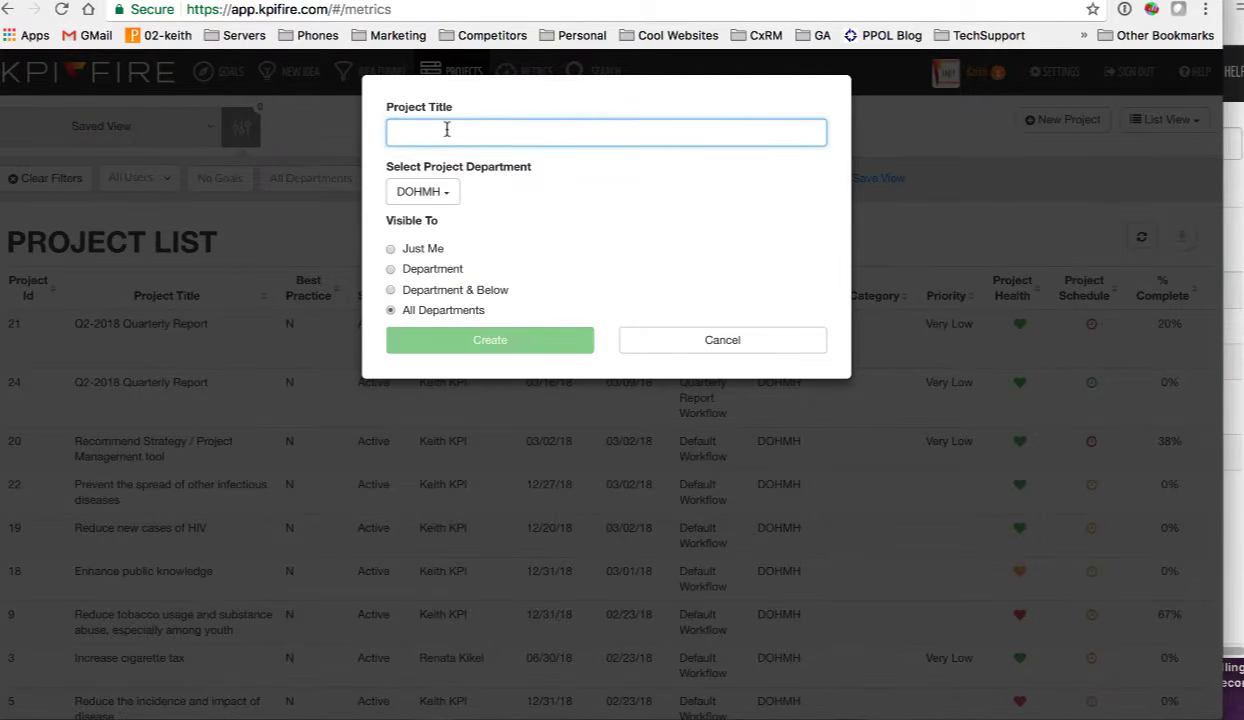
text(Q2-2018 Quarterly Report)
click(422, 158)
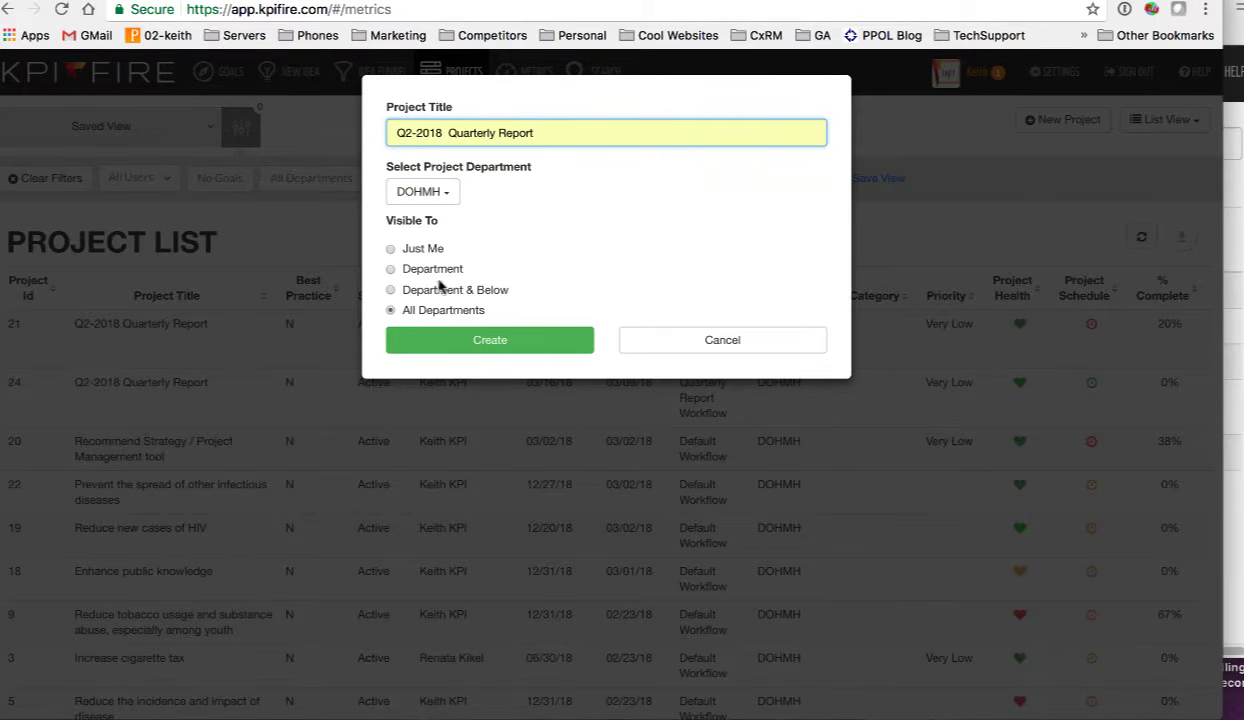
click(490, 341)
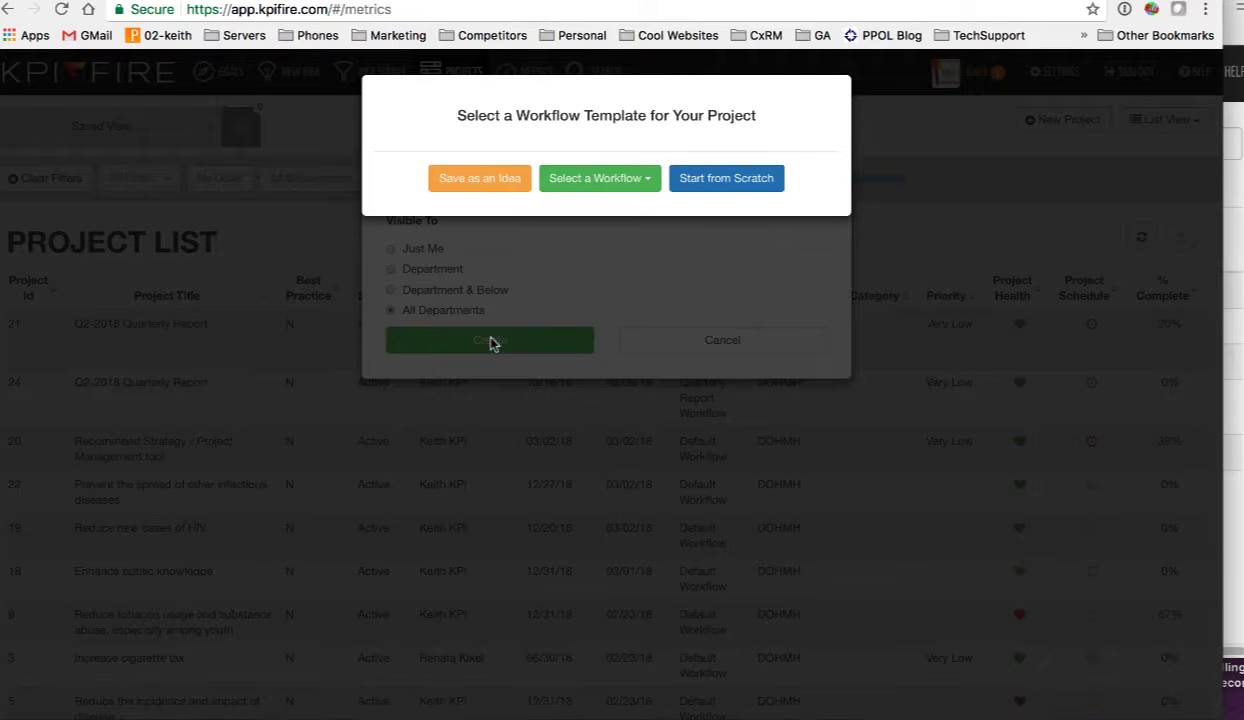
Base the project on the Quarterly Report Workflow template, and look over its prefilled charter
click(620, 181)
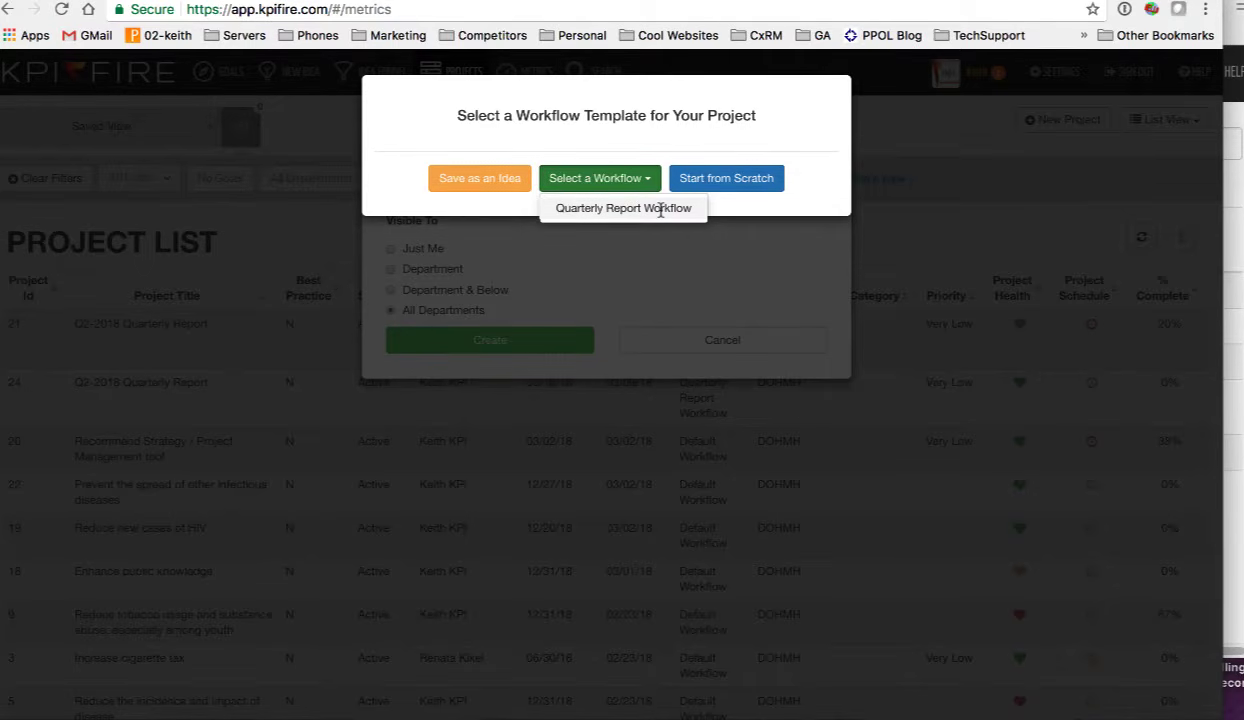
click(660, 210)
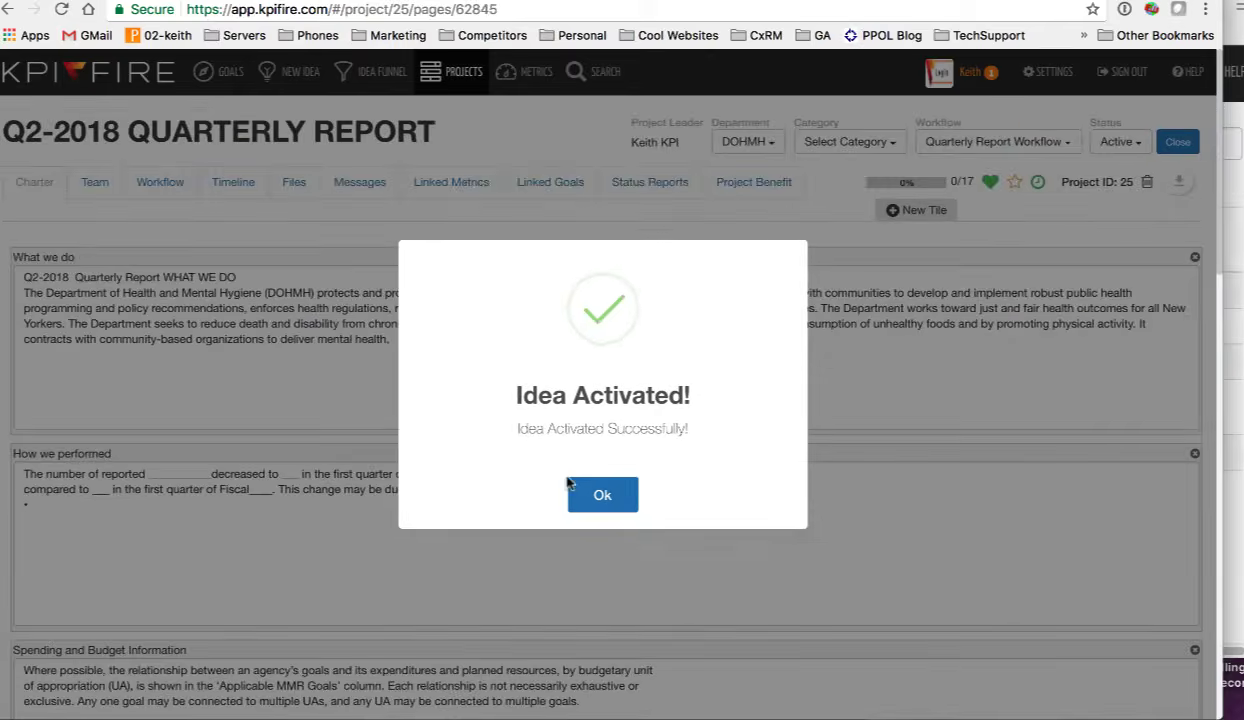
click(590, 490)
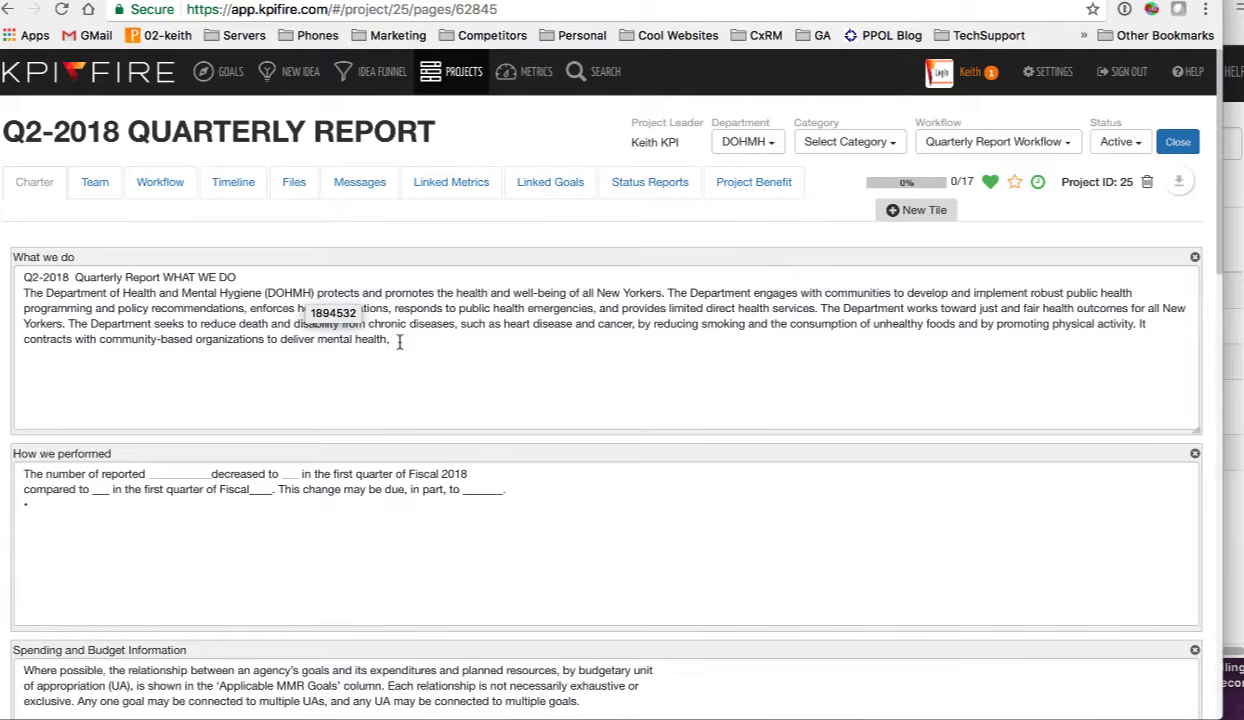
scroll(408, 350, down, 2)
scroll(415, 340, up, 2)
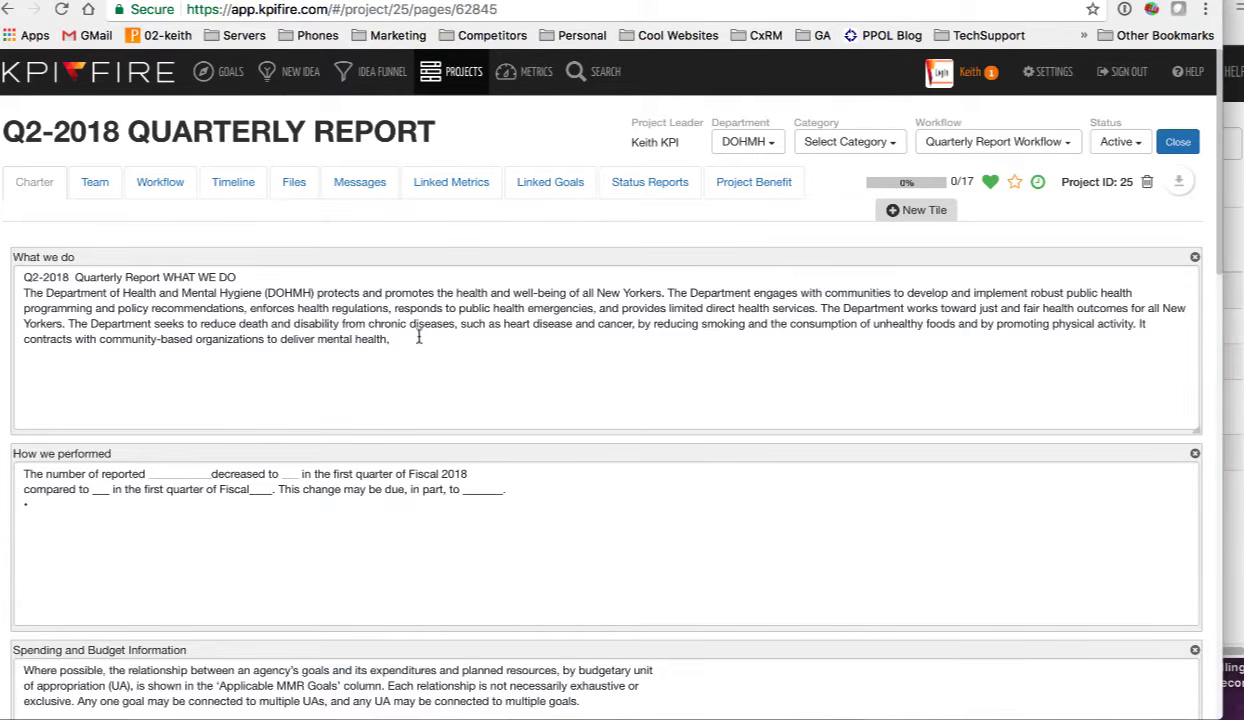
Add Program Analyst and Program Manager as members of the project's team
click(94, 182)
click(90, 314)
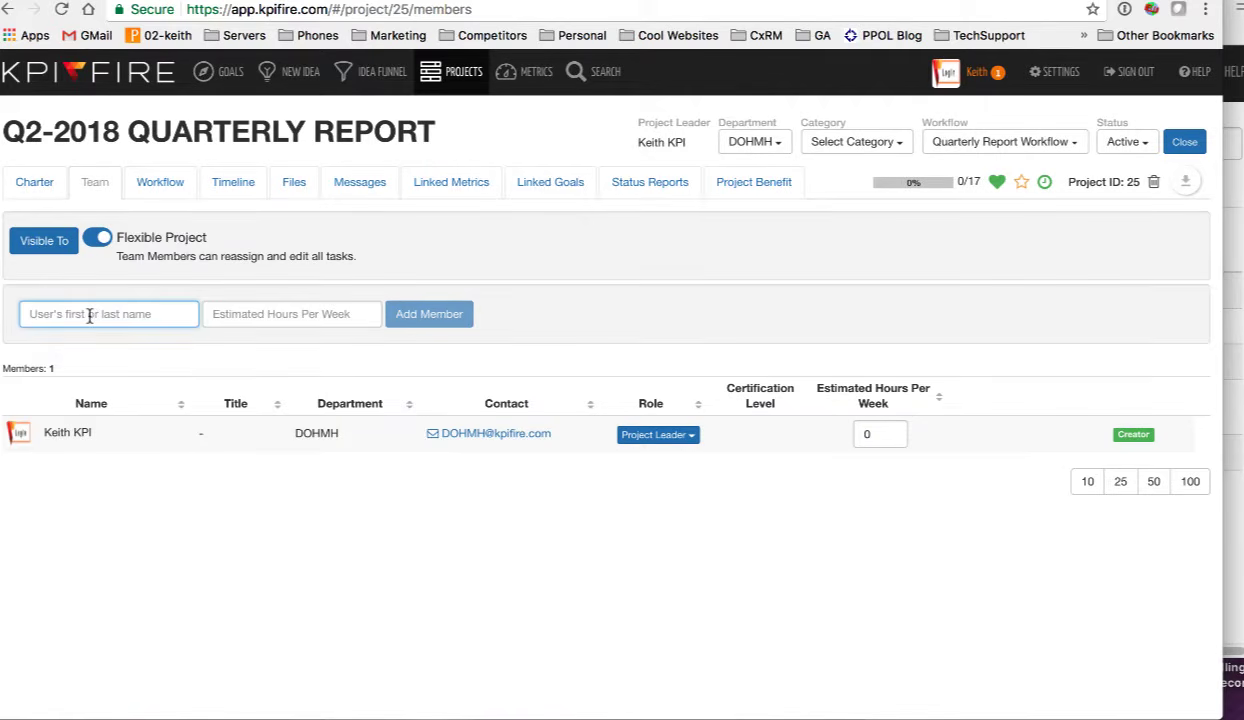
text(pro)
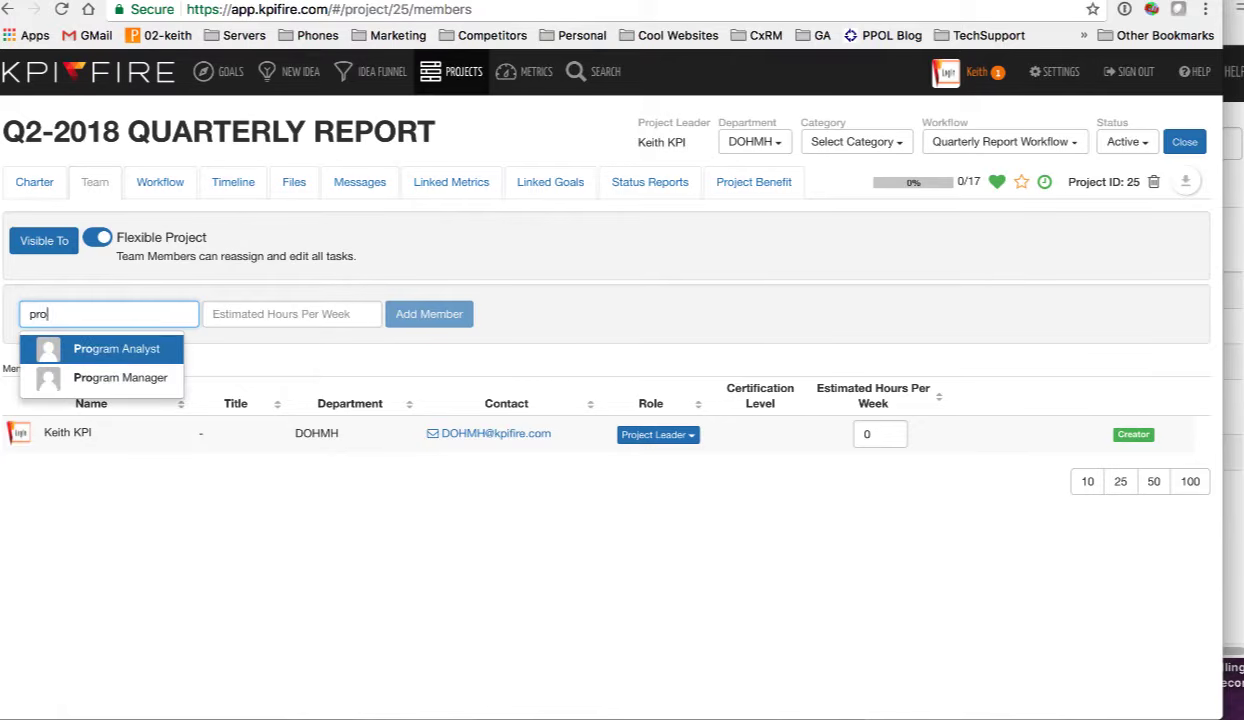
click(116, 348)
text(pro)
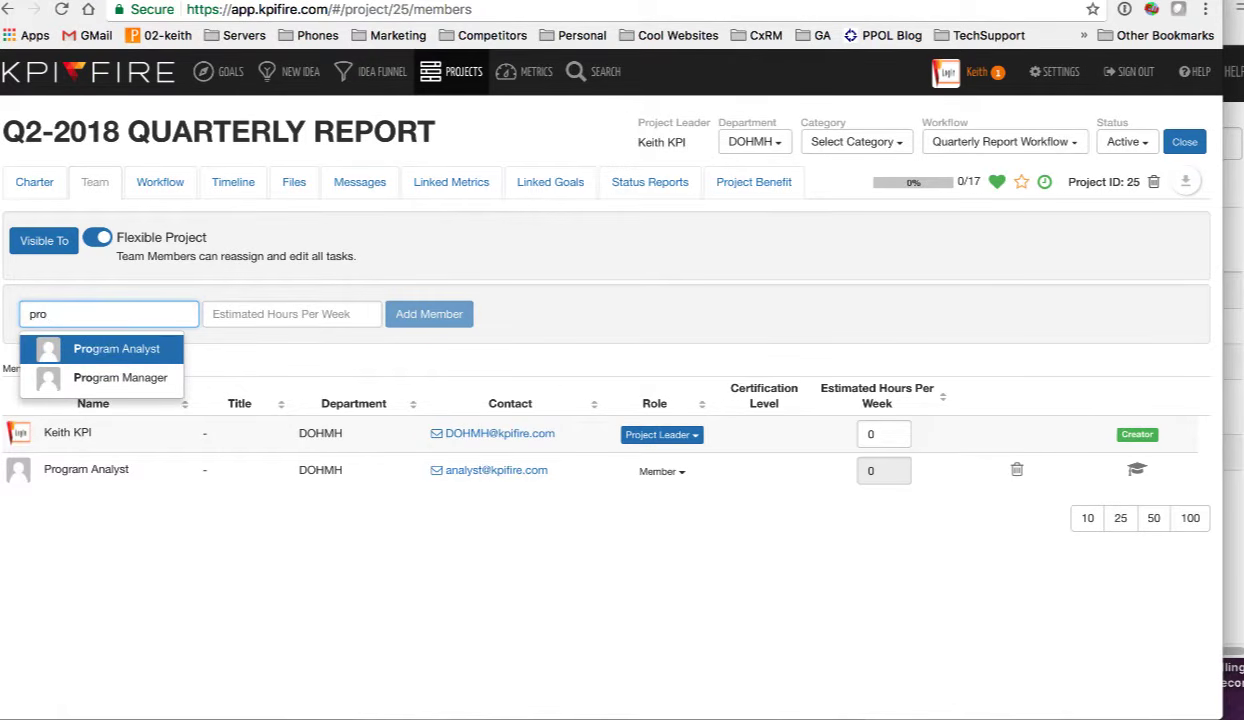
click(97, 369)
click(425, 314)
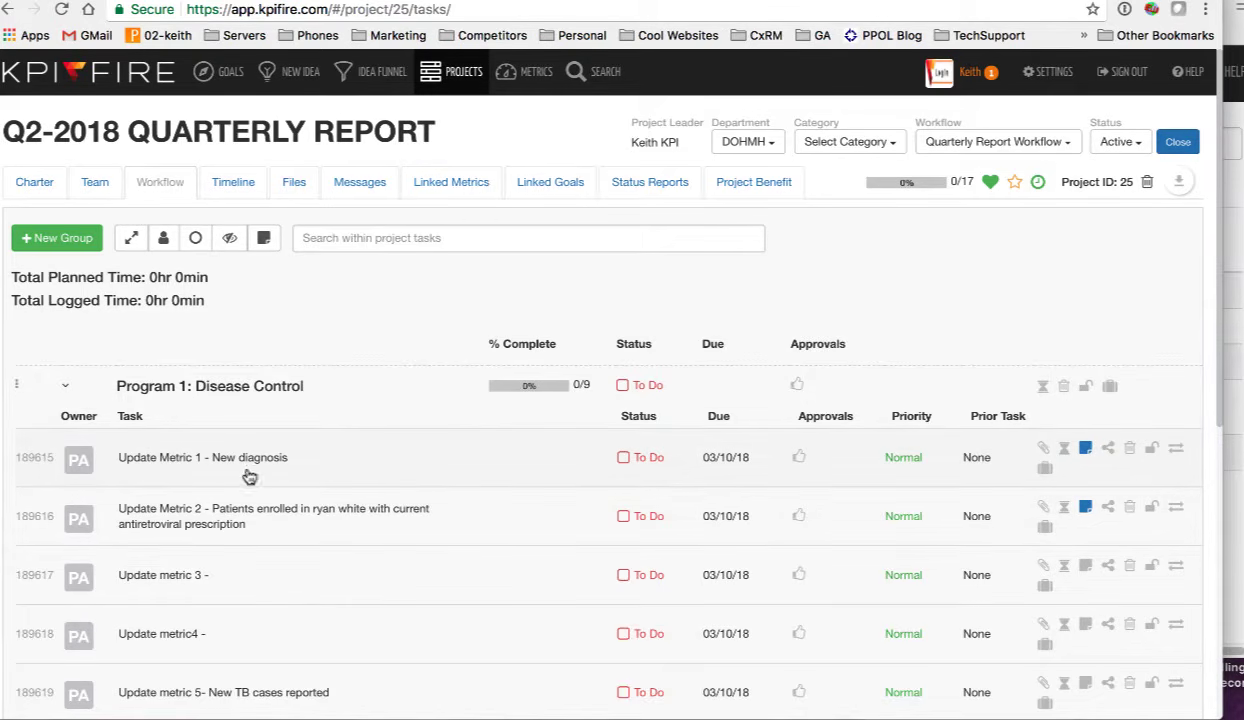
Mark the task "Update Metric 1 - New diagnosis" as Done and open the notes of the Update Metric 2 task
click(644, 461)
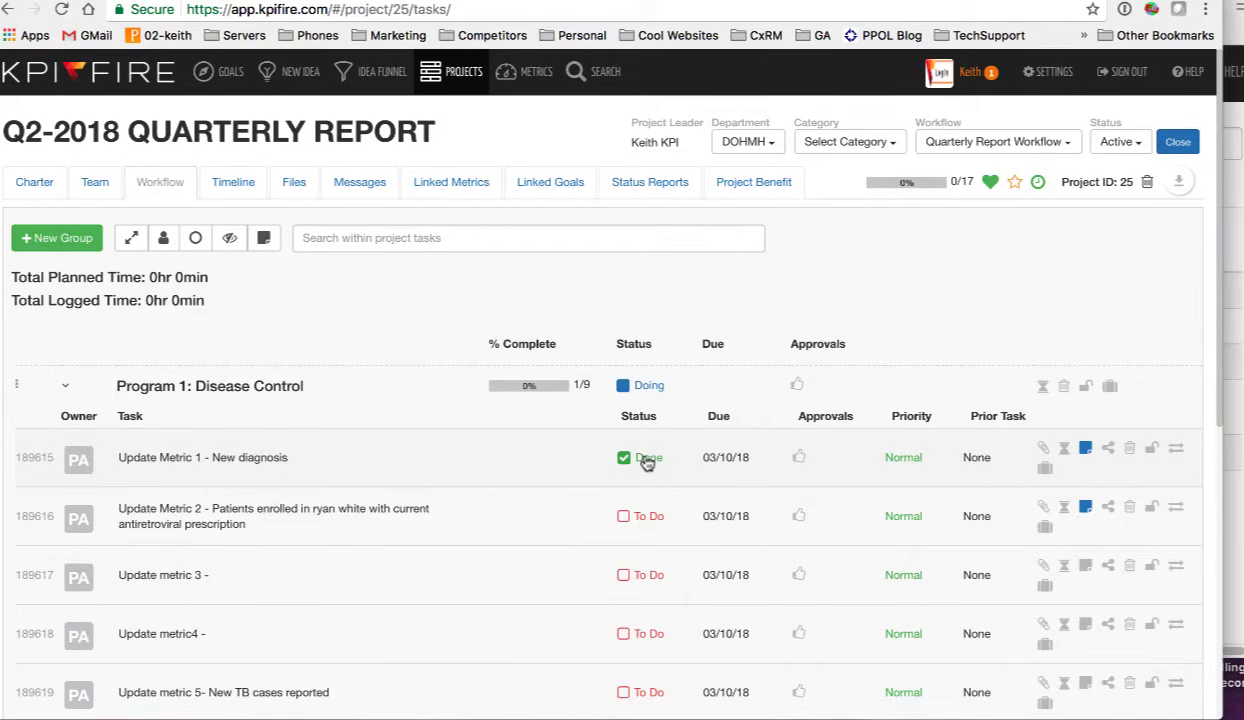
click(1087, 509)
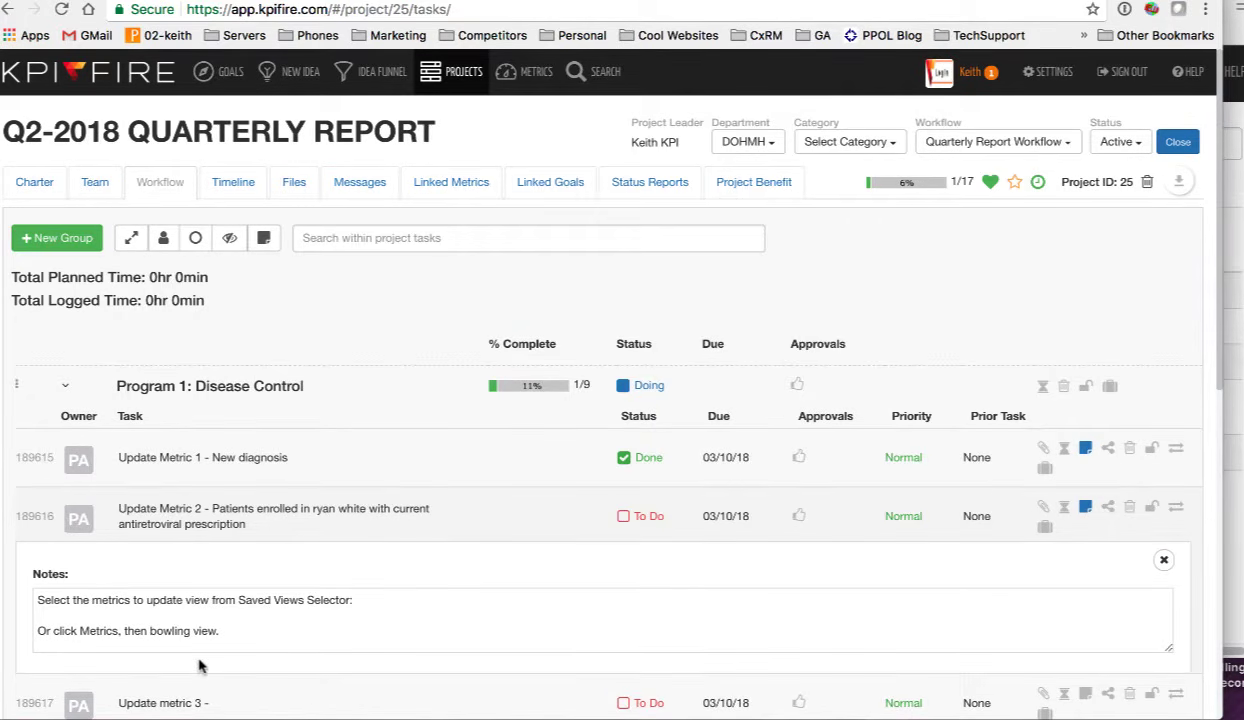
drag(225, 630, 162, 627)
click(265, 637)
scroll(276, 623, down, 1)
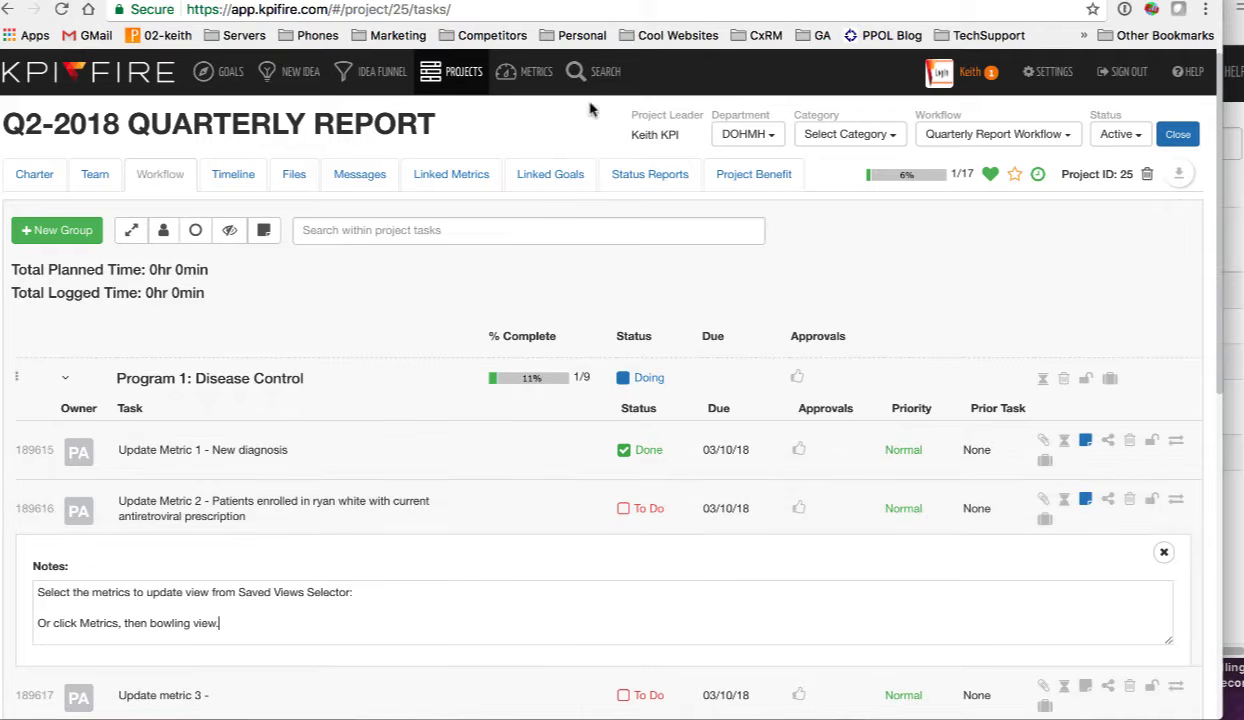
Open the metrics, and look over the Program 1: Disease Control tasks in the Q2-2018 Quarterly Report workflow
click(538, 84)
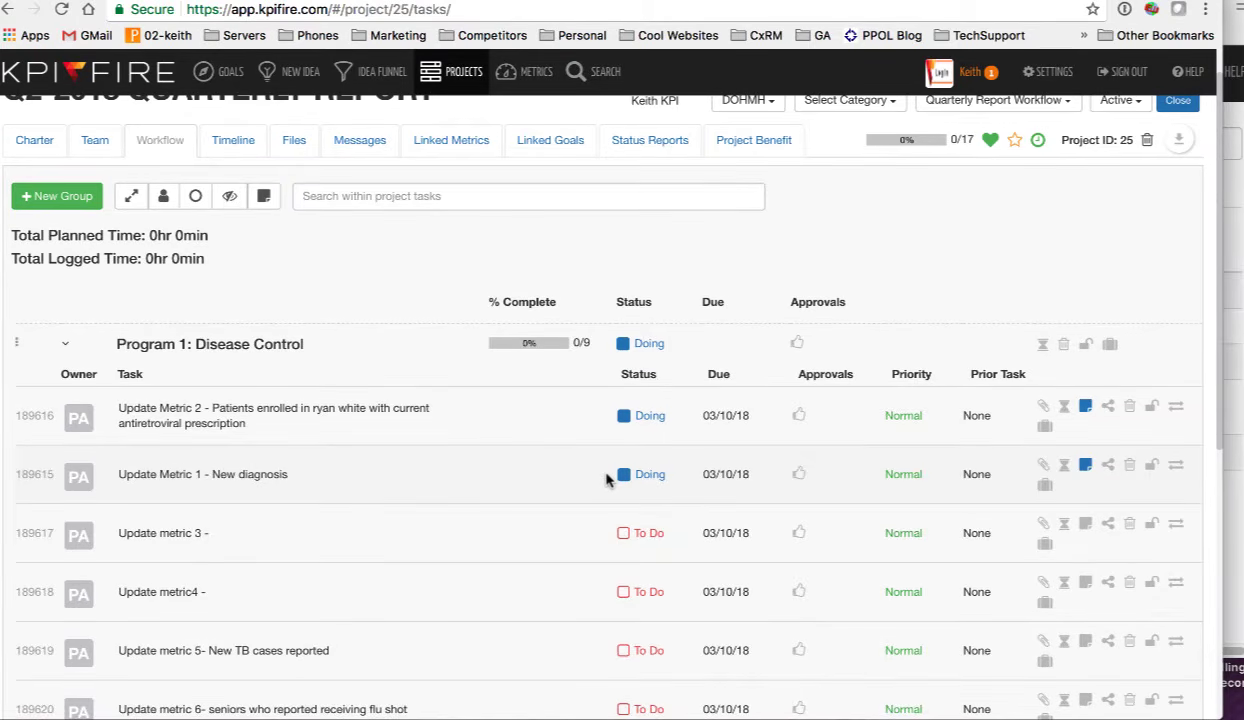
scroll(606, 480, down, 2)
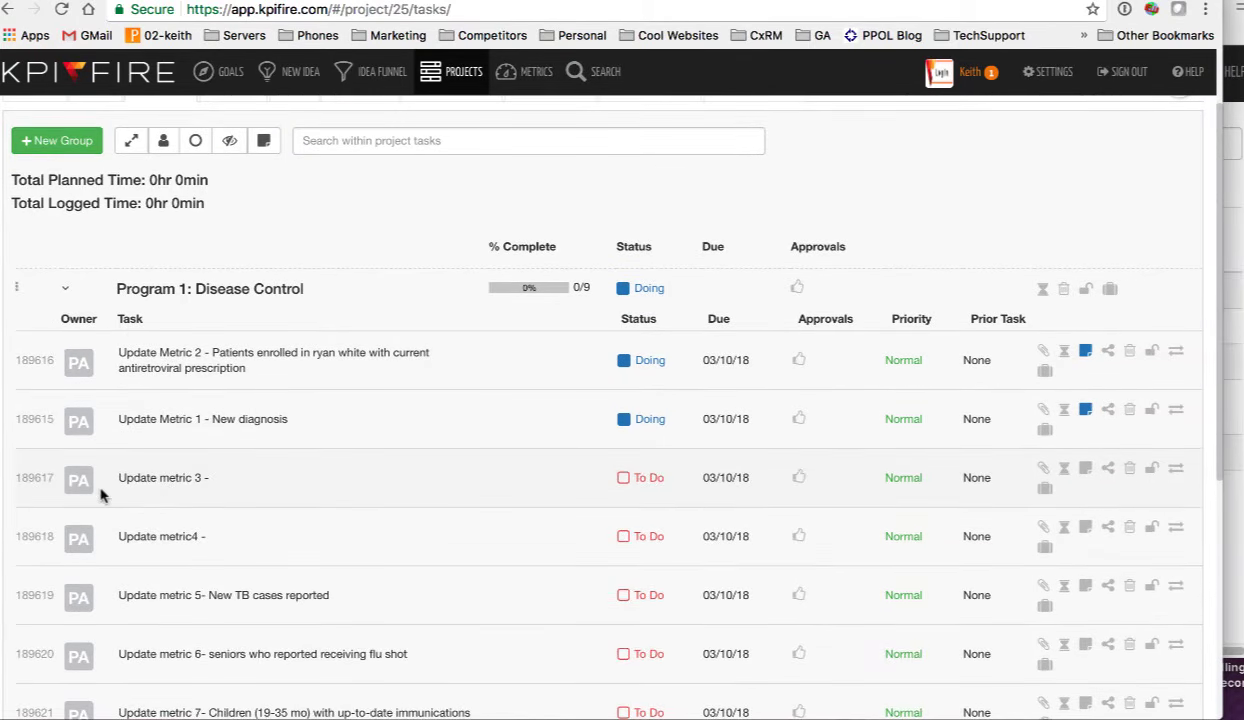
scroll(297, 544, up, 2)
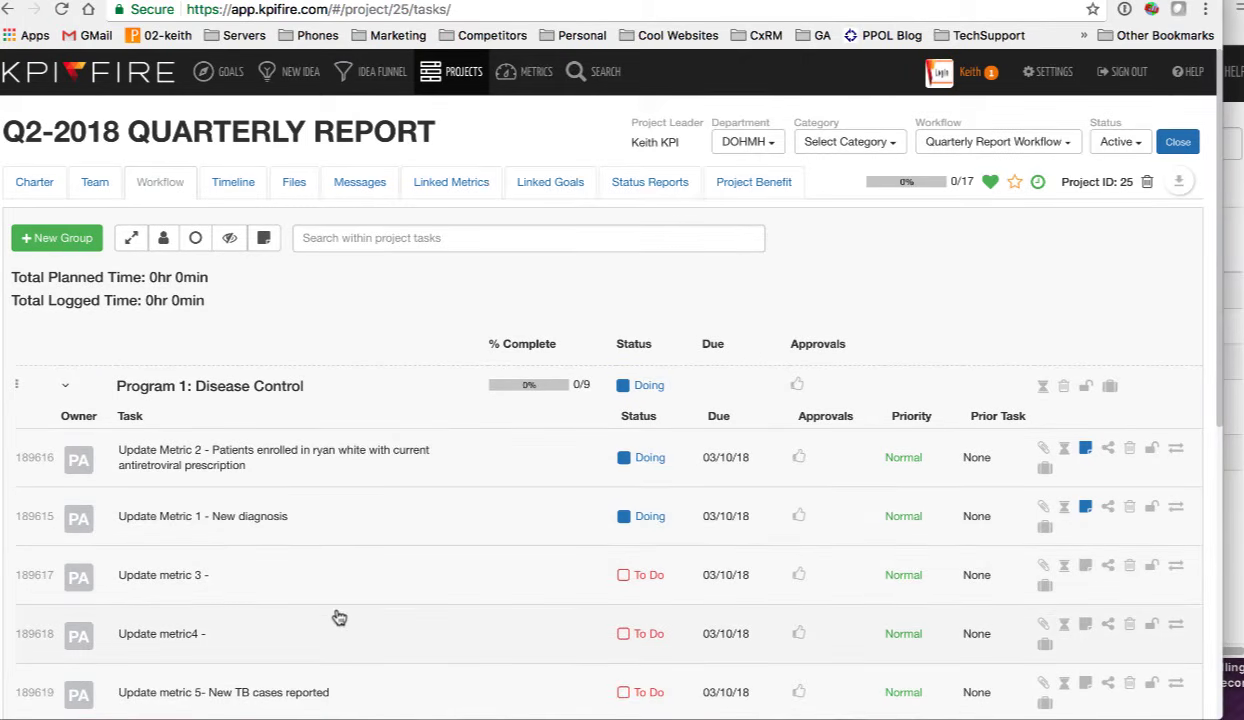
Open the personal daily update, and look over the personal list of active projects and open tasks
click(947, 73)
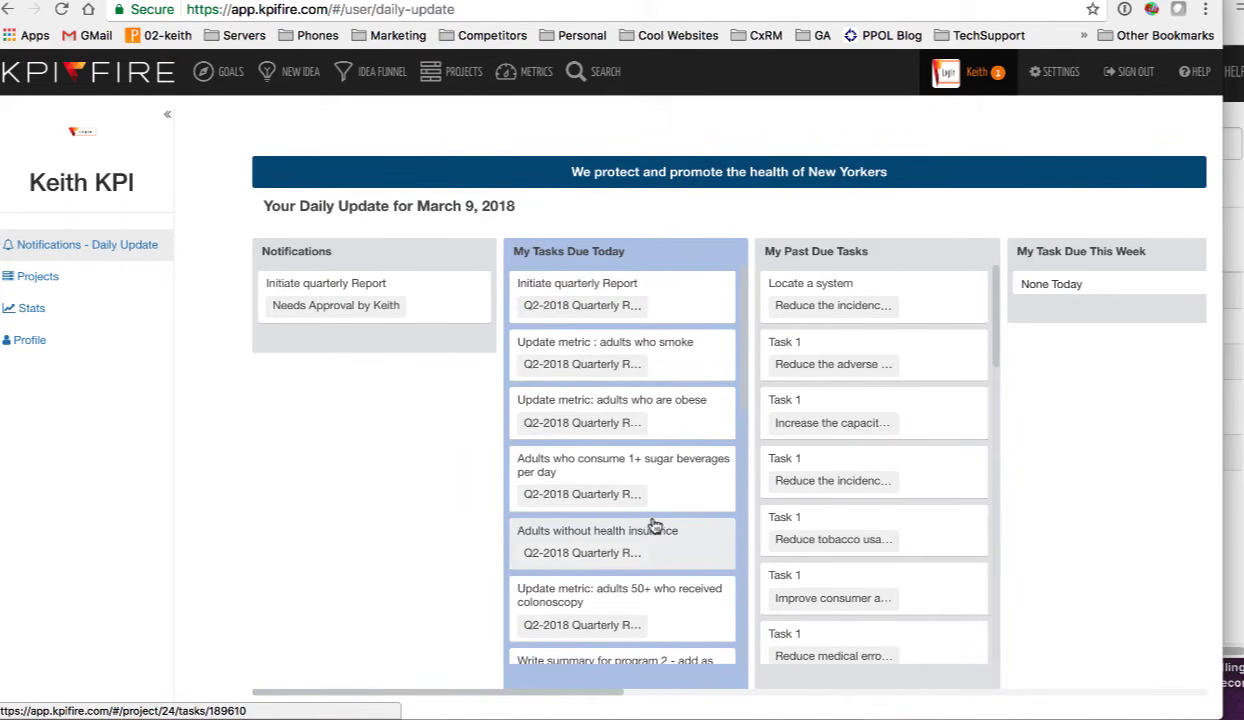
click(40, 276)
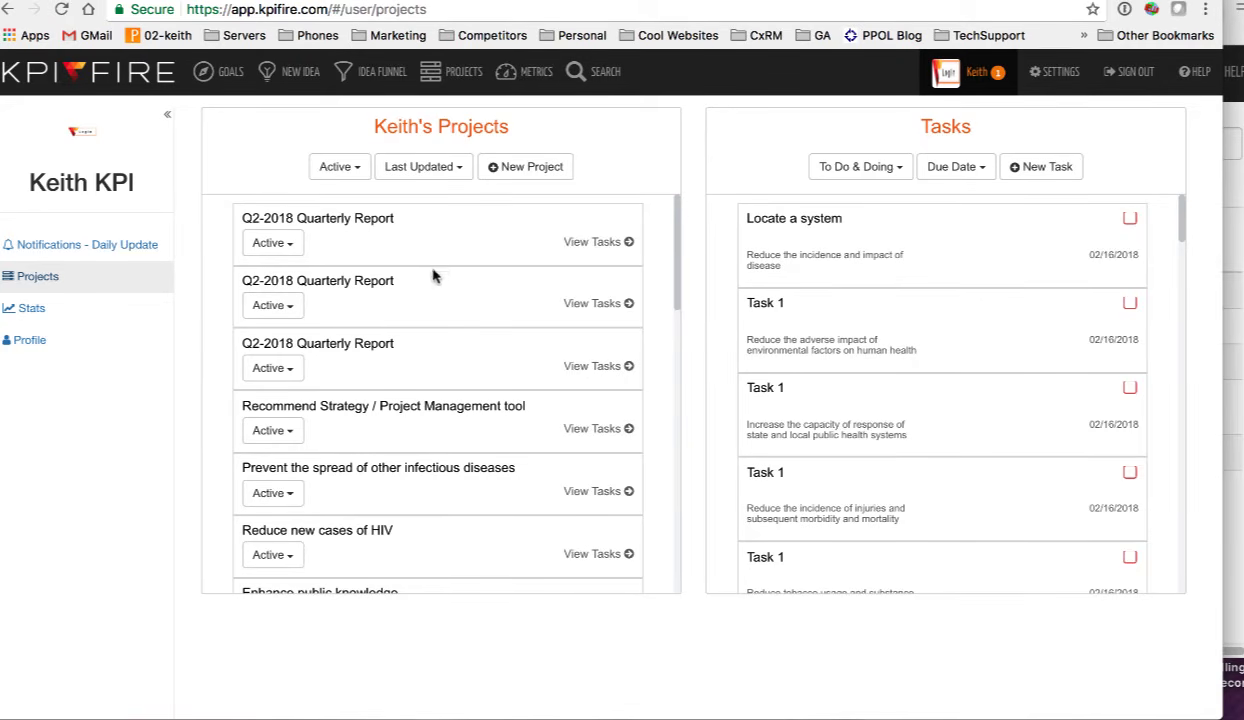
click(1130, 305)
click(1129, 389)
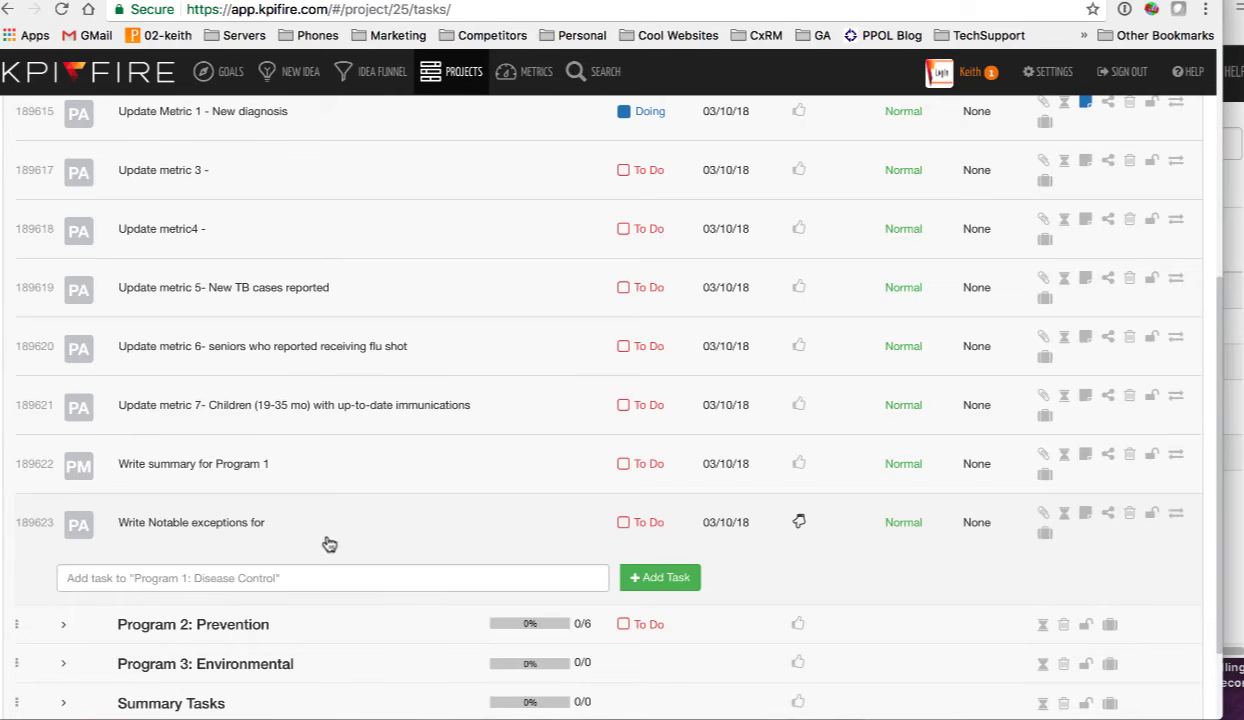
In Program 1: Disease Control, advance the task "Write Notable exceptions for" to Pending and view its task approvers
click(630, 521)
click(650, 525)
click(800, 522)
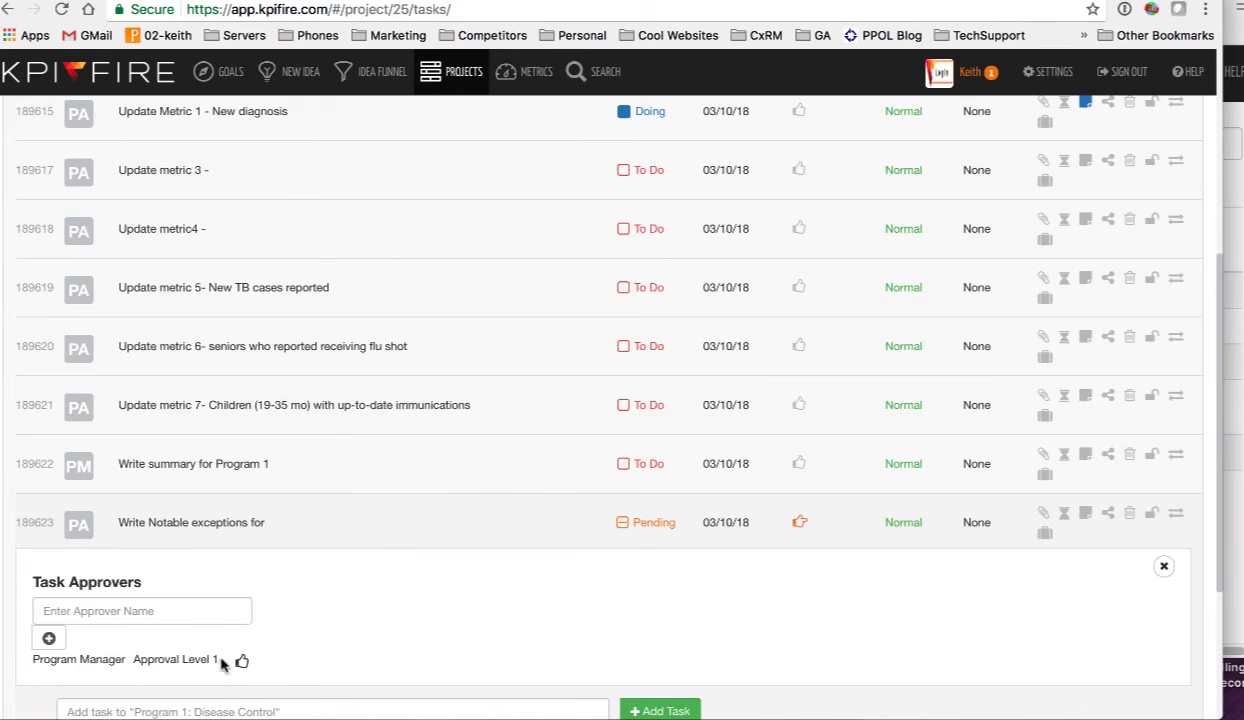
scroll(620, 590, up, 5)
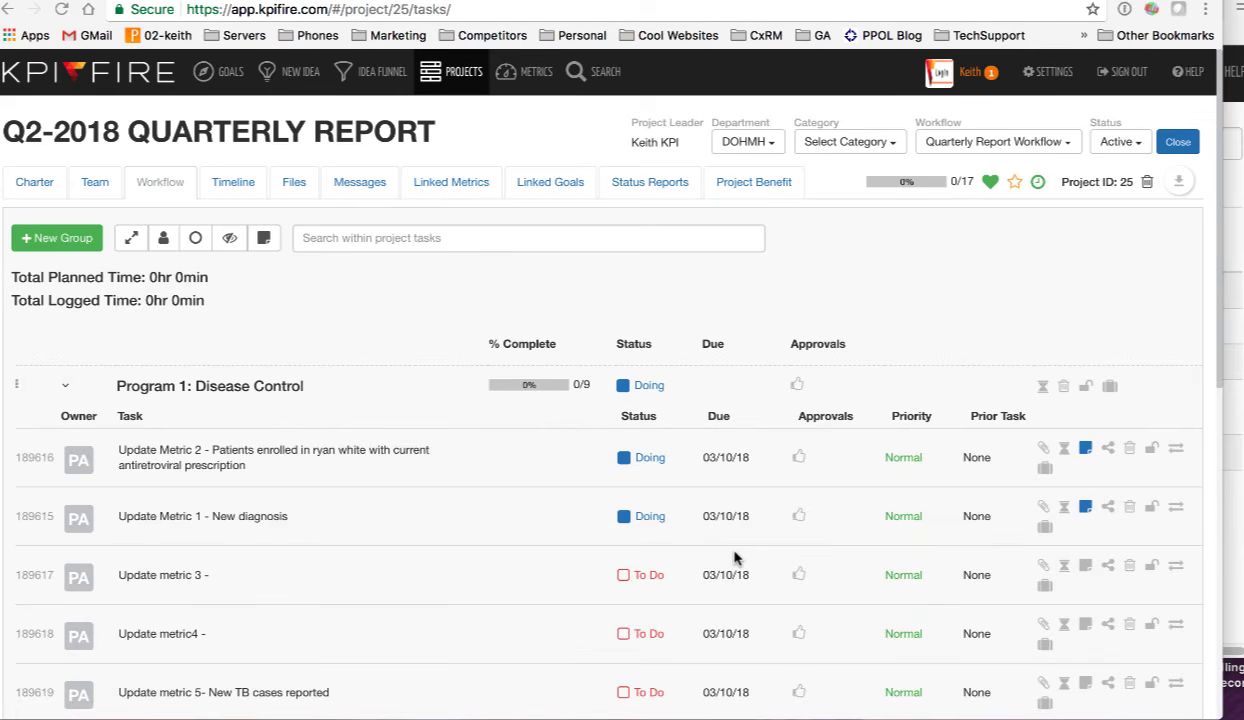